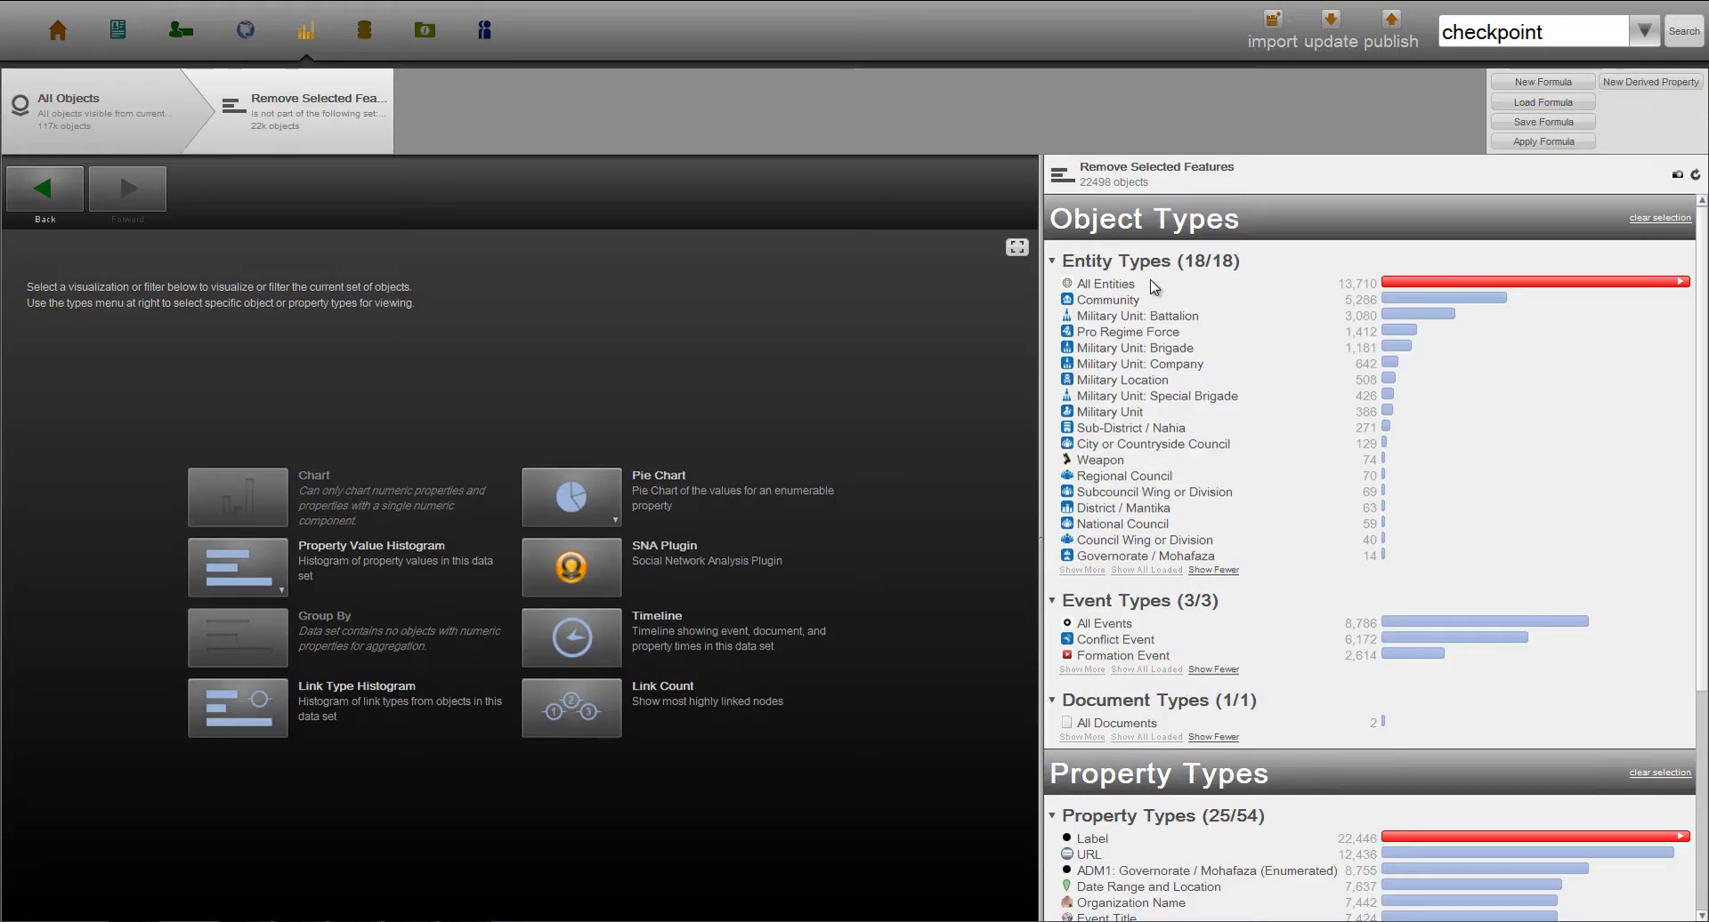
# Choose All Entities and All Events among the object types, then bring up the Source property's options
pyautogui.click(1151, 281)
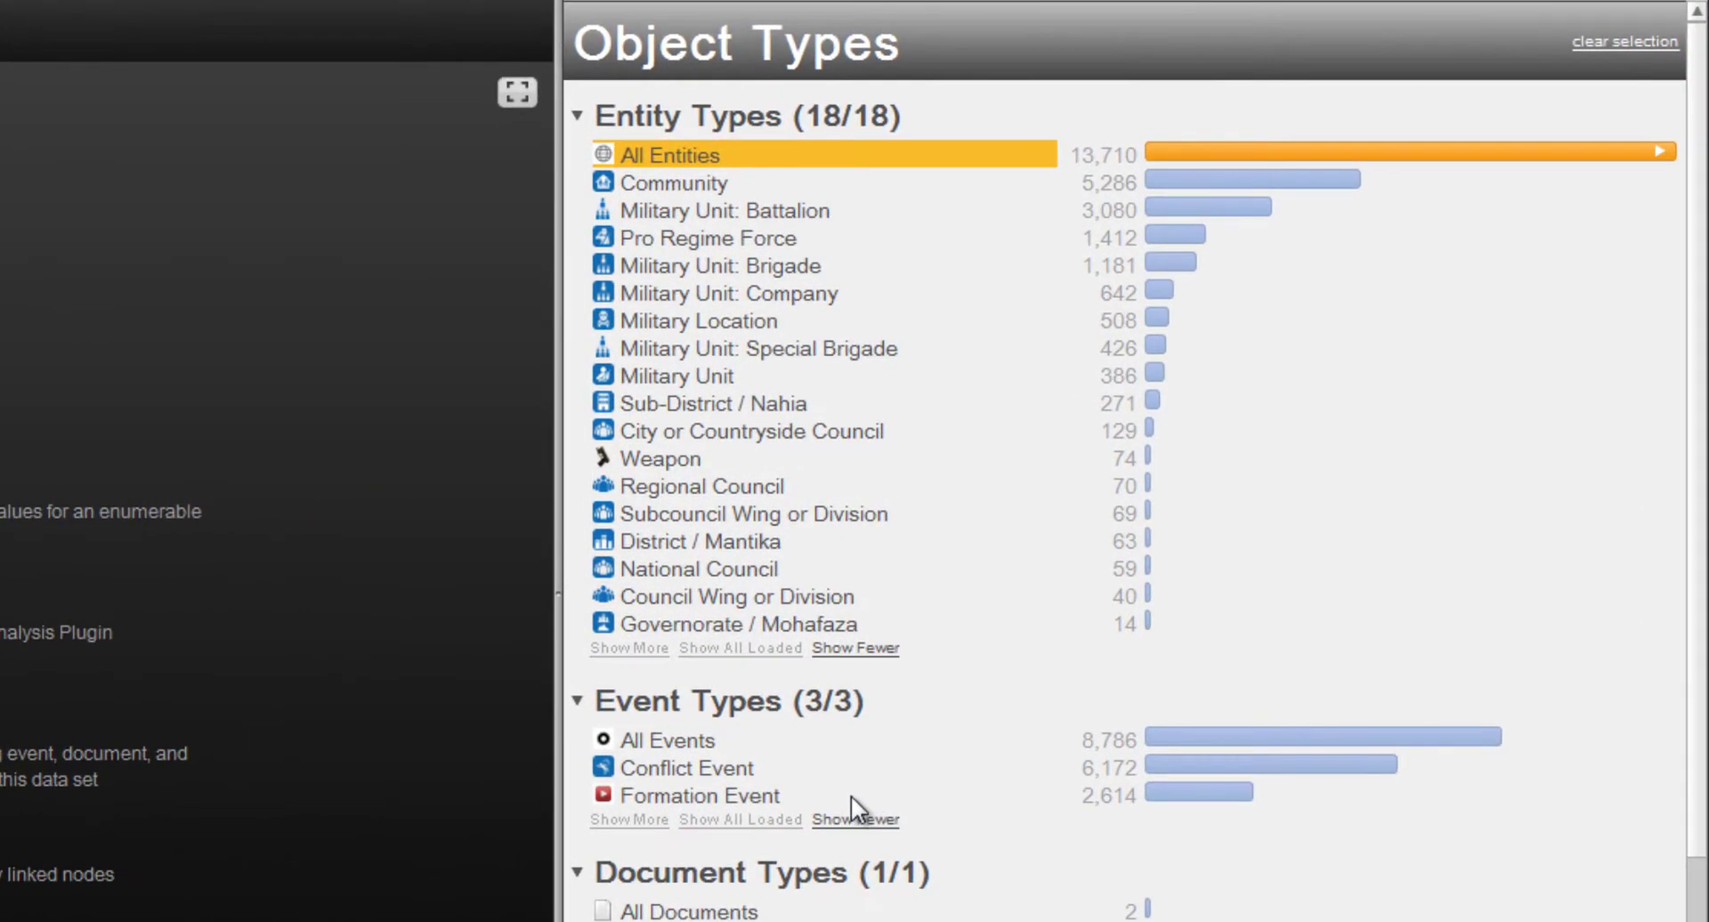
pyautogui.click(739, 741)
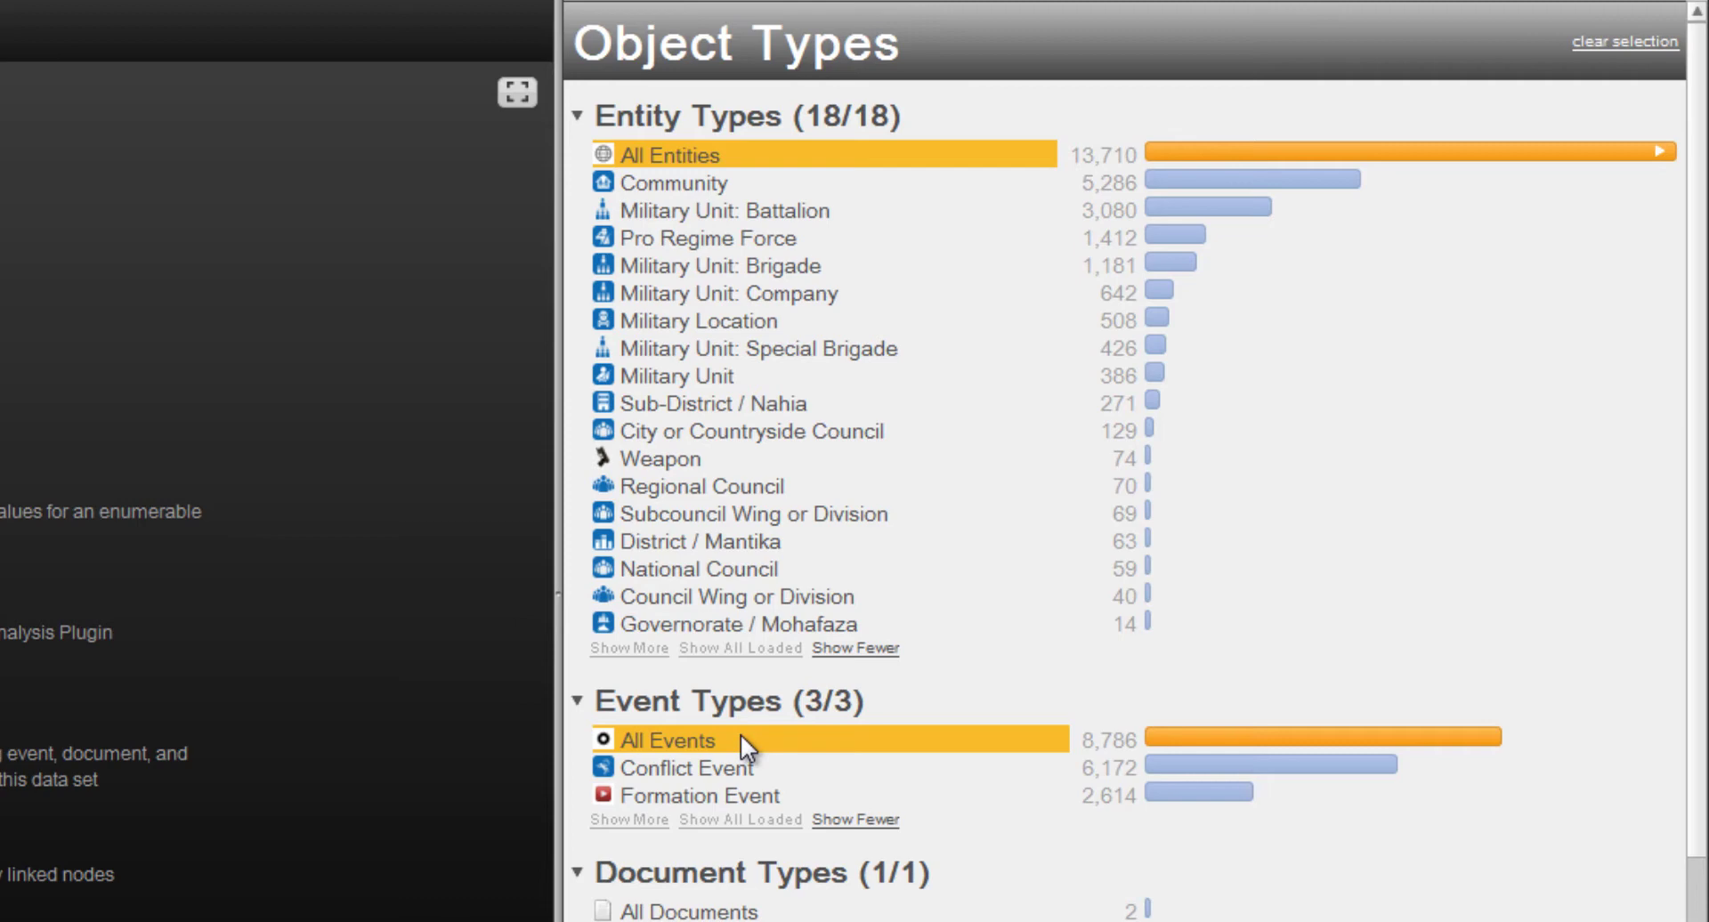
pyautogui.scroll(-6, 741, 734)
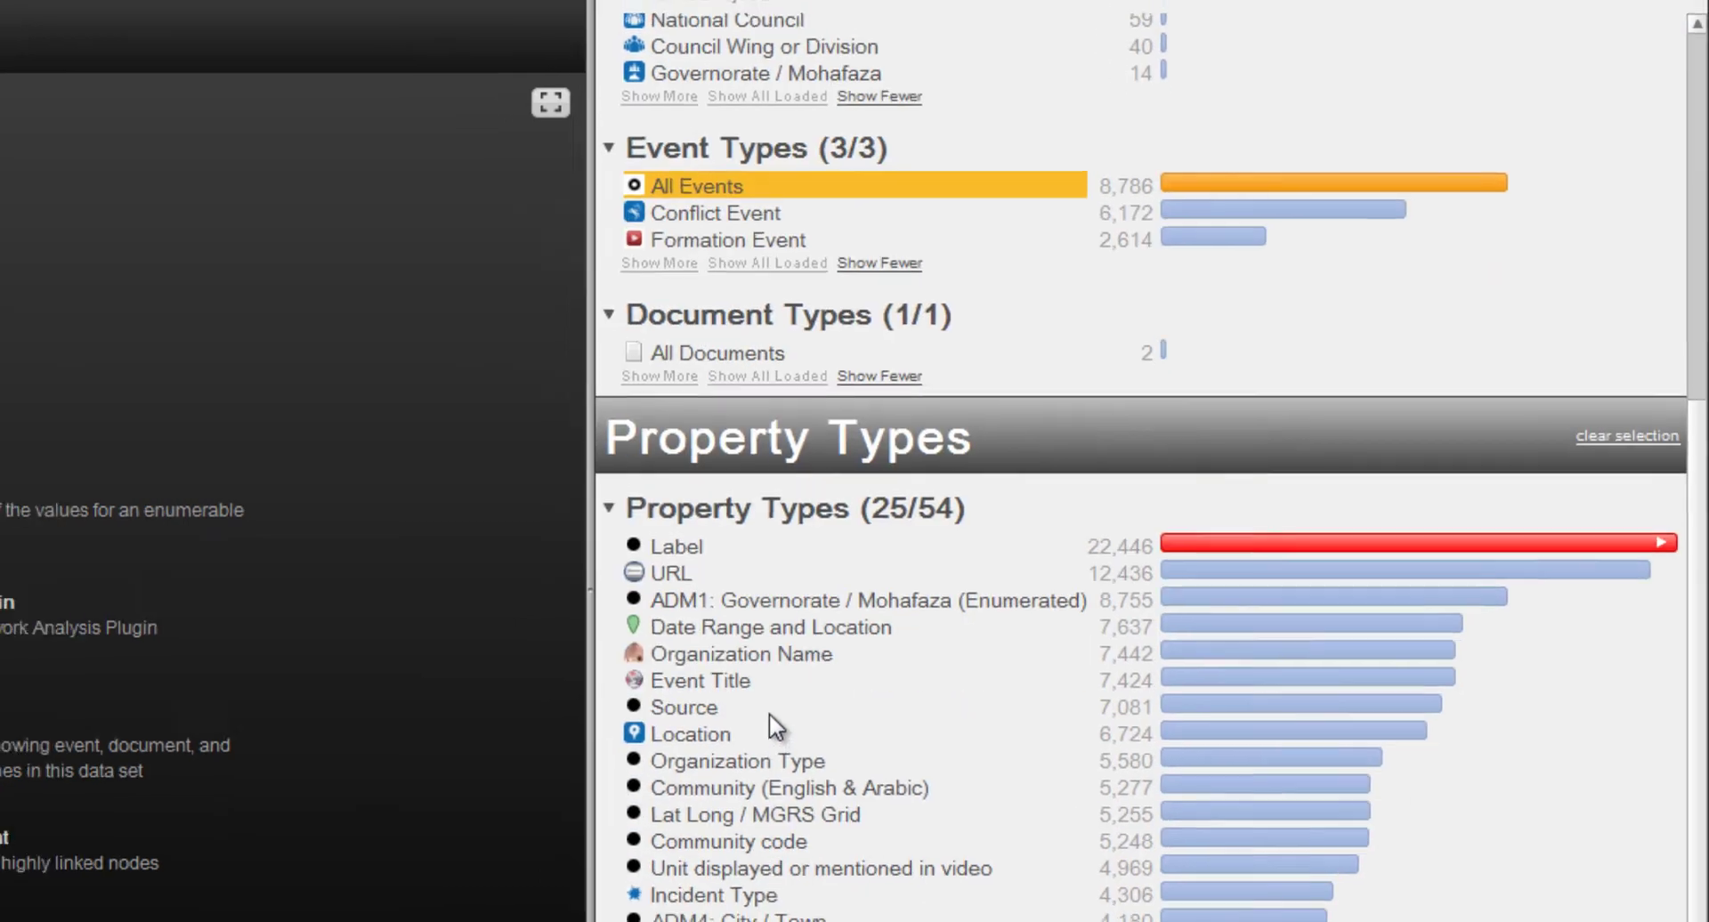
pyautogui.rightClick(745, 721)
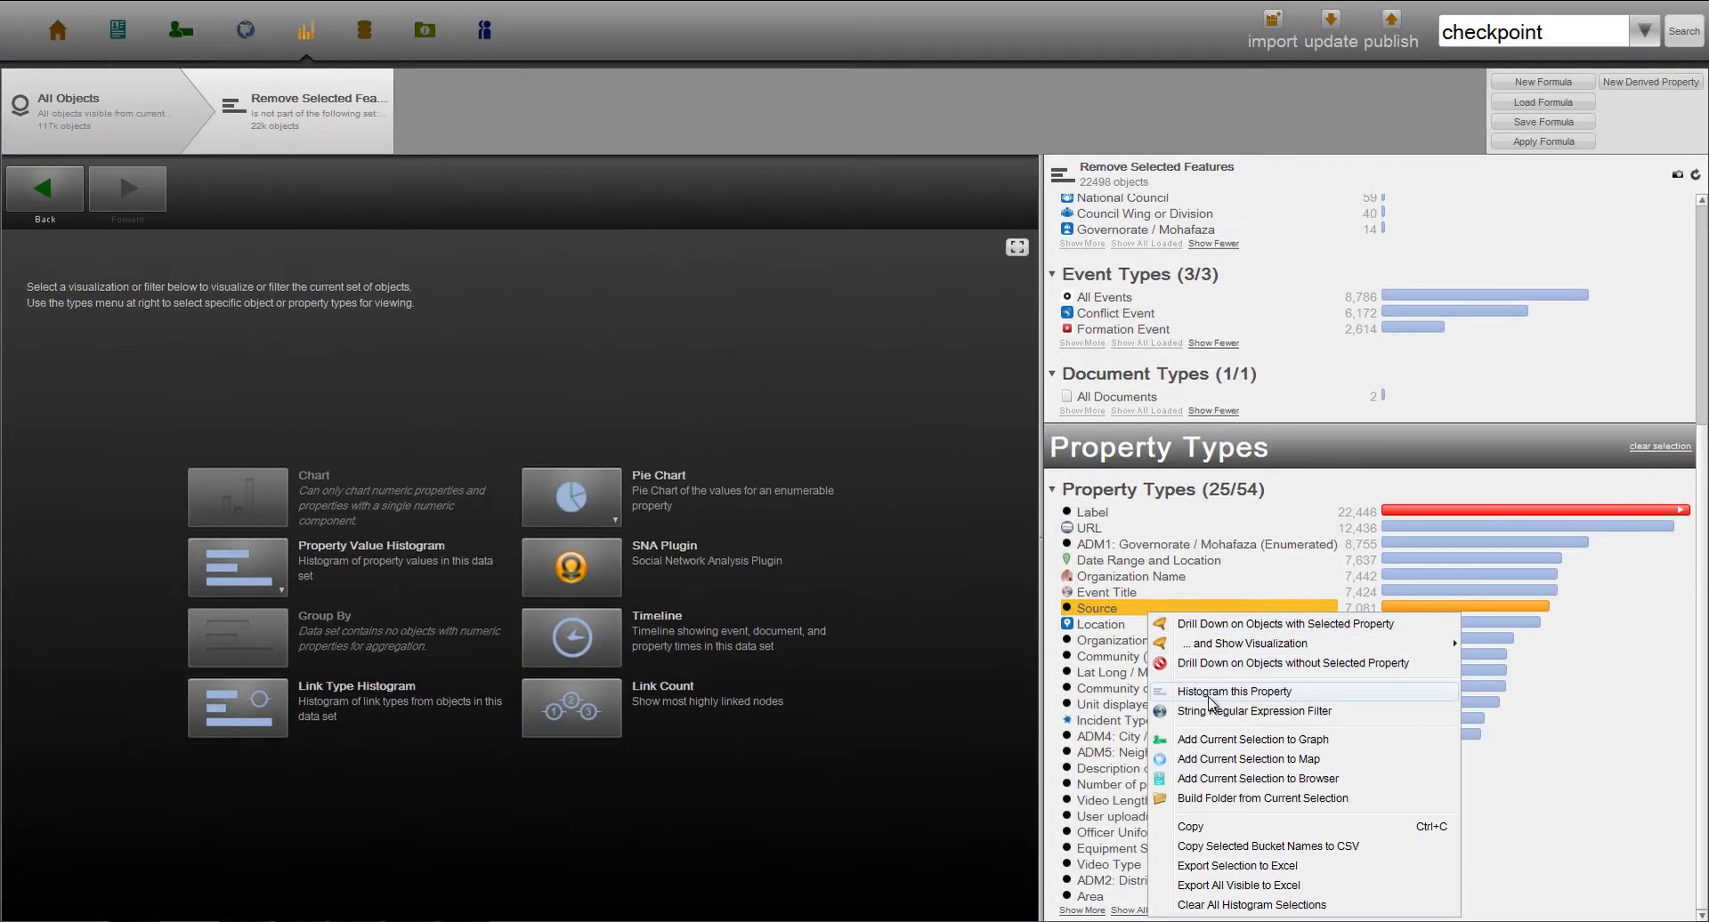
# Chart the Source values as a histogram and narrow the set to Conflict Event objects
pyautogui.click(1208, 698)
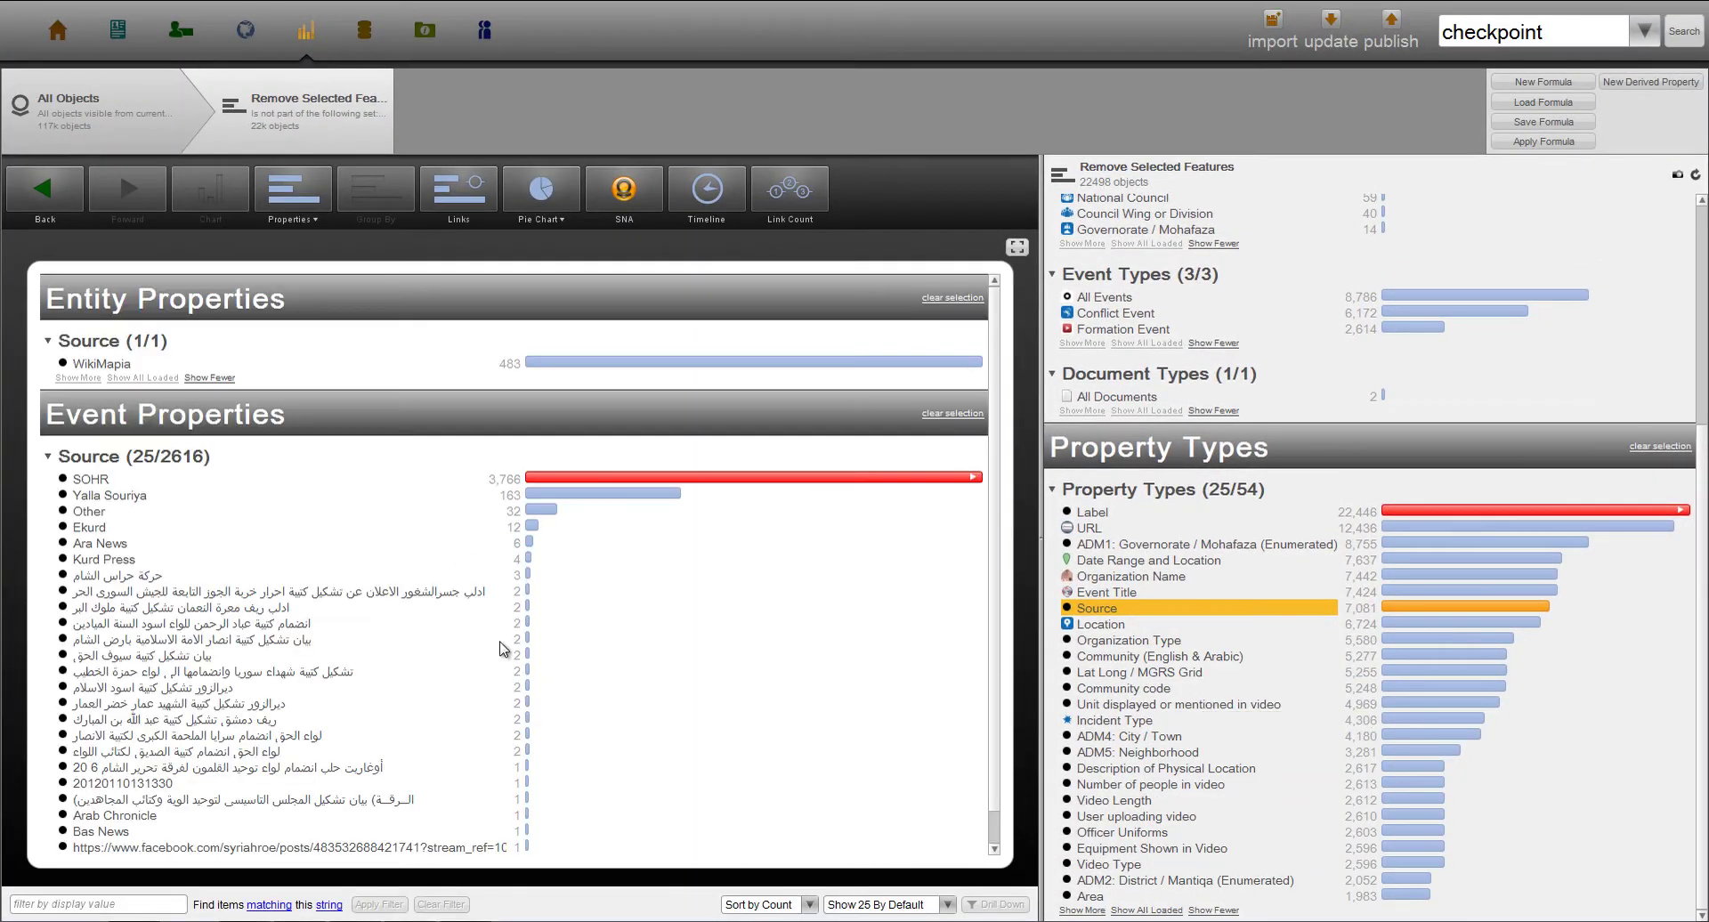
pyautogui.scroll(-1, 267, 702)
pyautogui.scroll(-15, 207, 758)
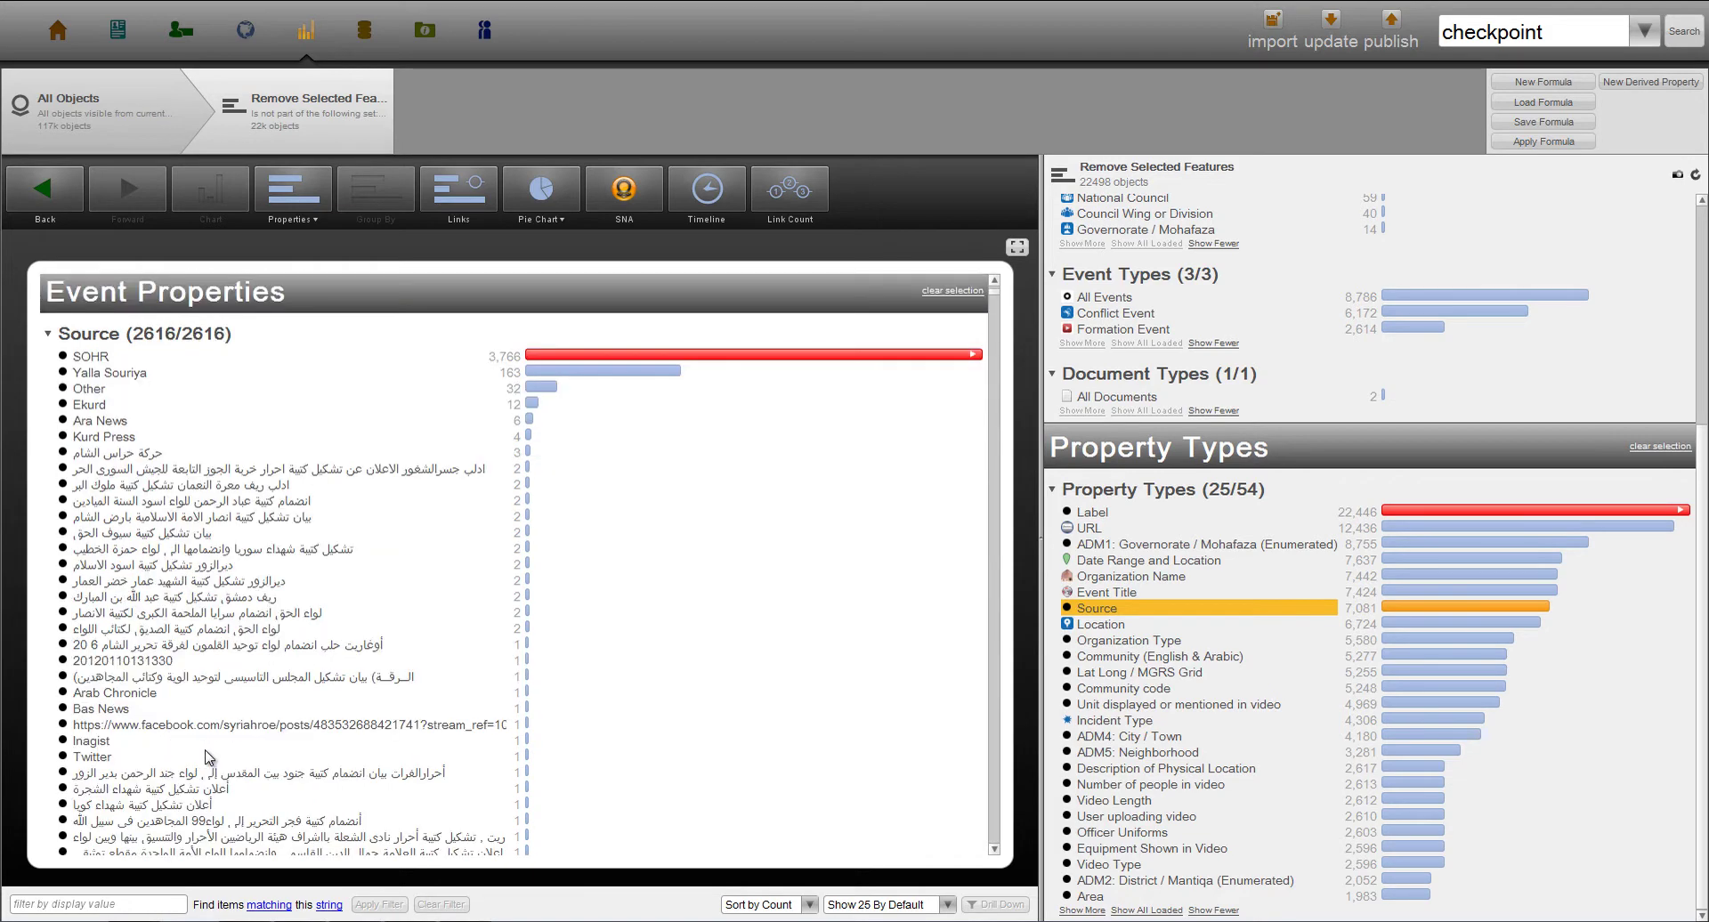
pyautogui.scroll(-10, 208, 758)
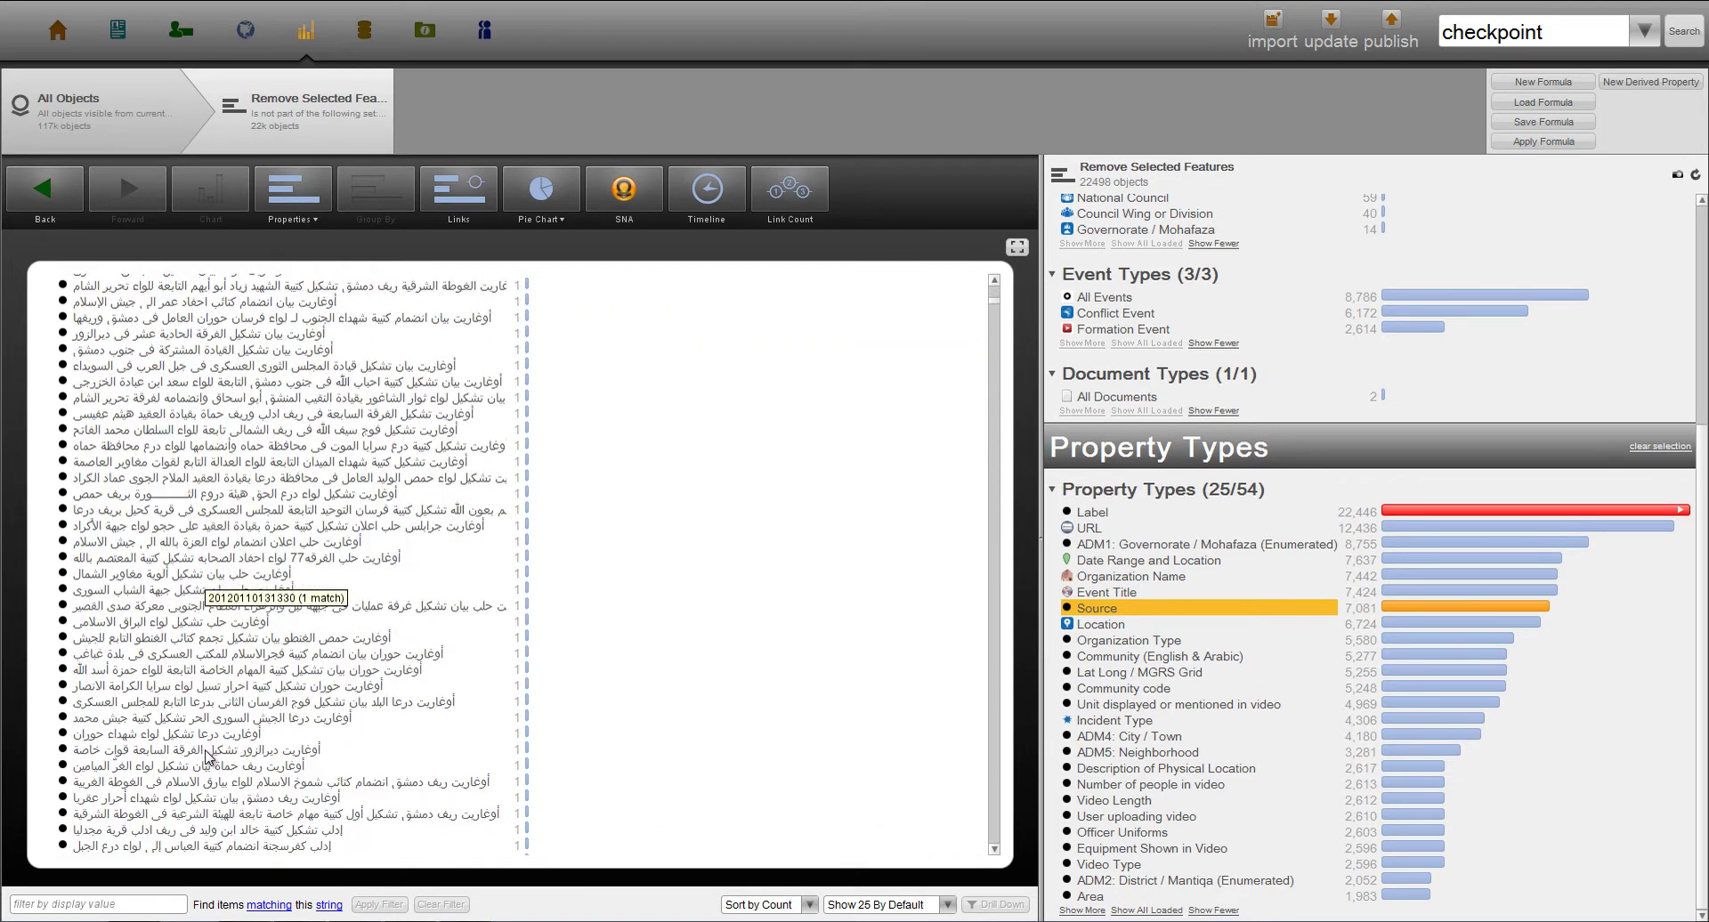
pyautogui.rightClick(1113, 314)
pyautogui.click(1193, 422)
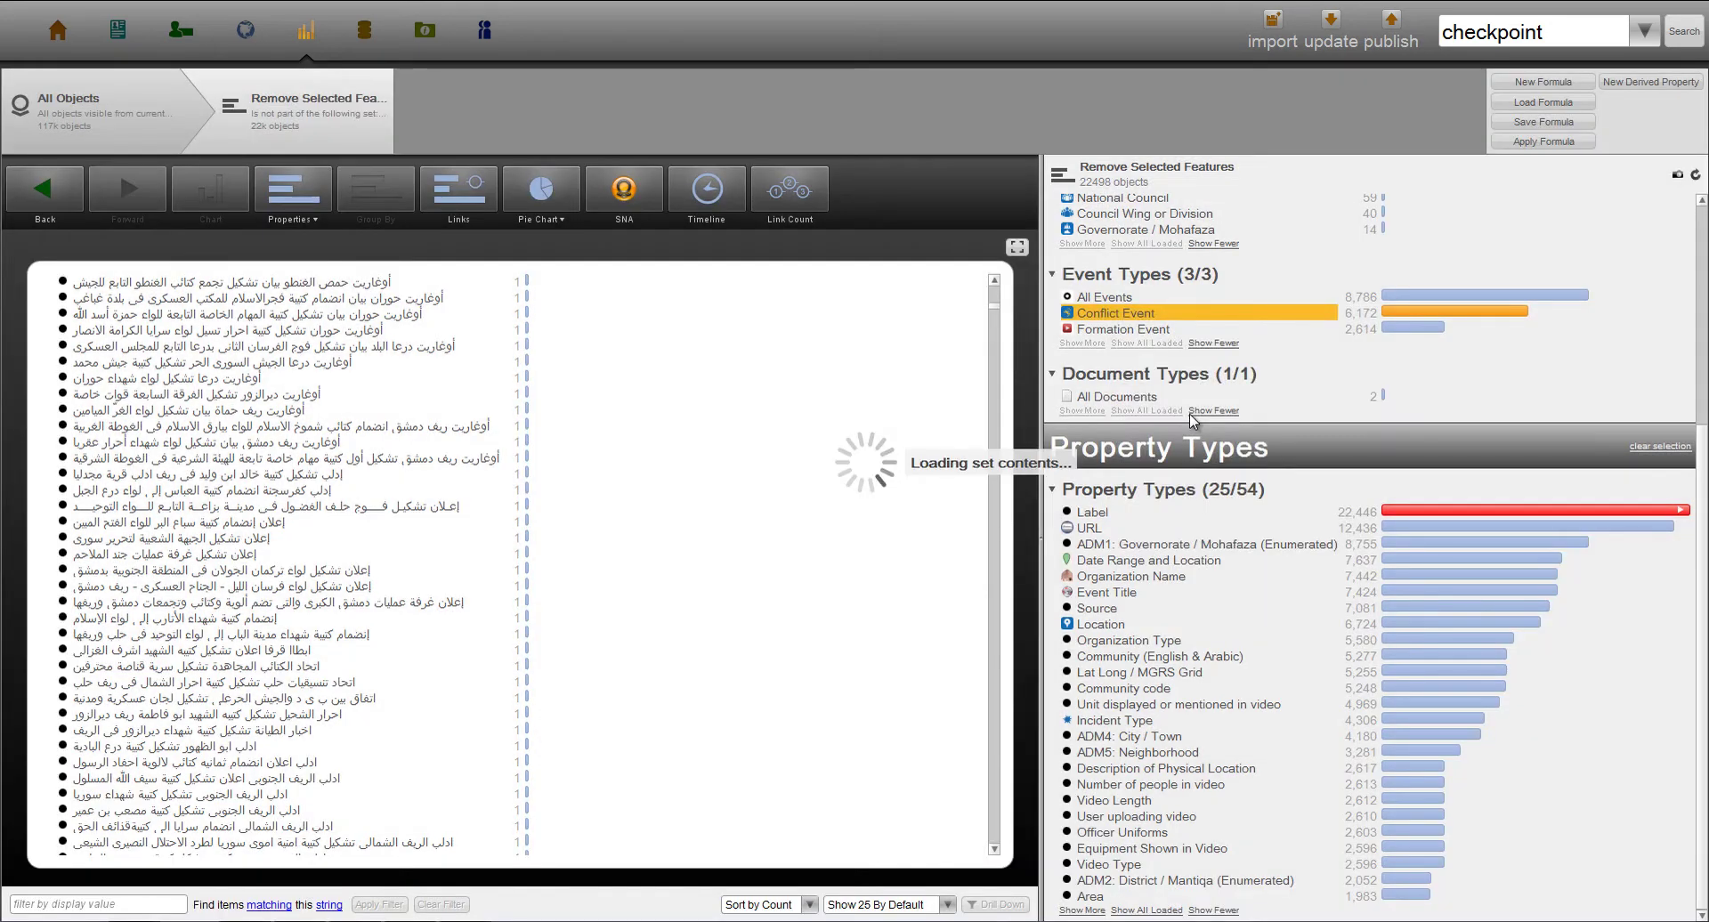
# Show the conflict events on the map, briefly limit the timeline to Sep–Oct 2013, then clear it
pyautogui.click(245, 29)
pyautogui.moveTo(506, 853); pyautogui.dragTo(699, 814)
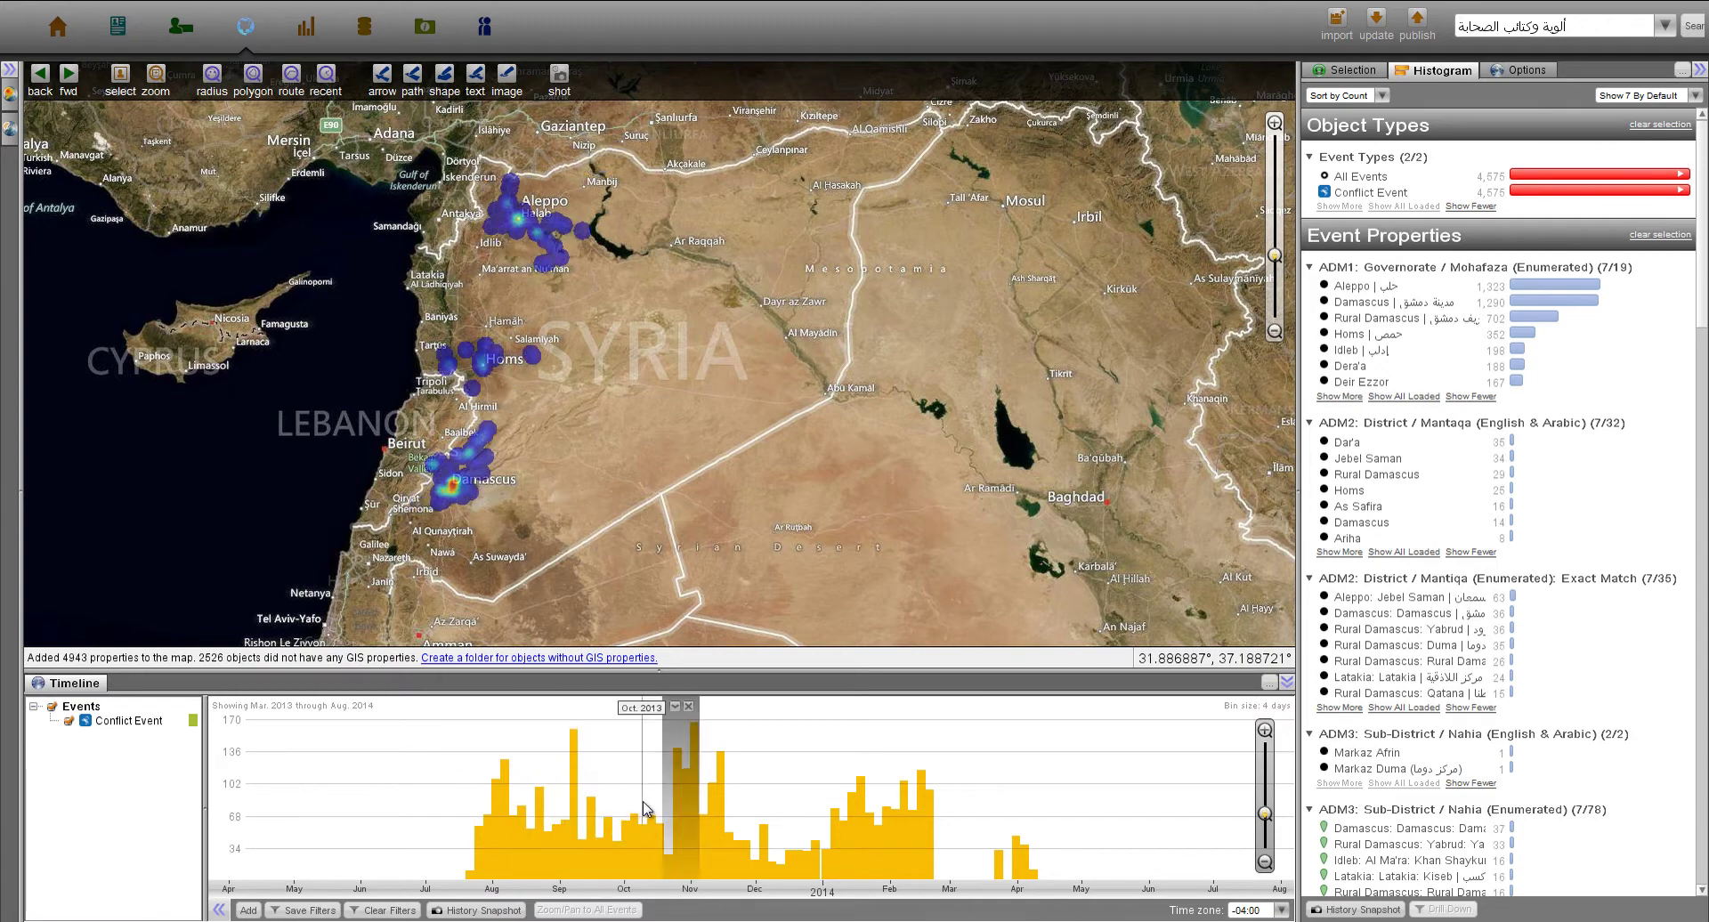
pyautogui.click(677, 706)
# Filter the map to the 363 events mentioning ISIS
pyautogui.scroll(-15, 1652, 693)
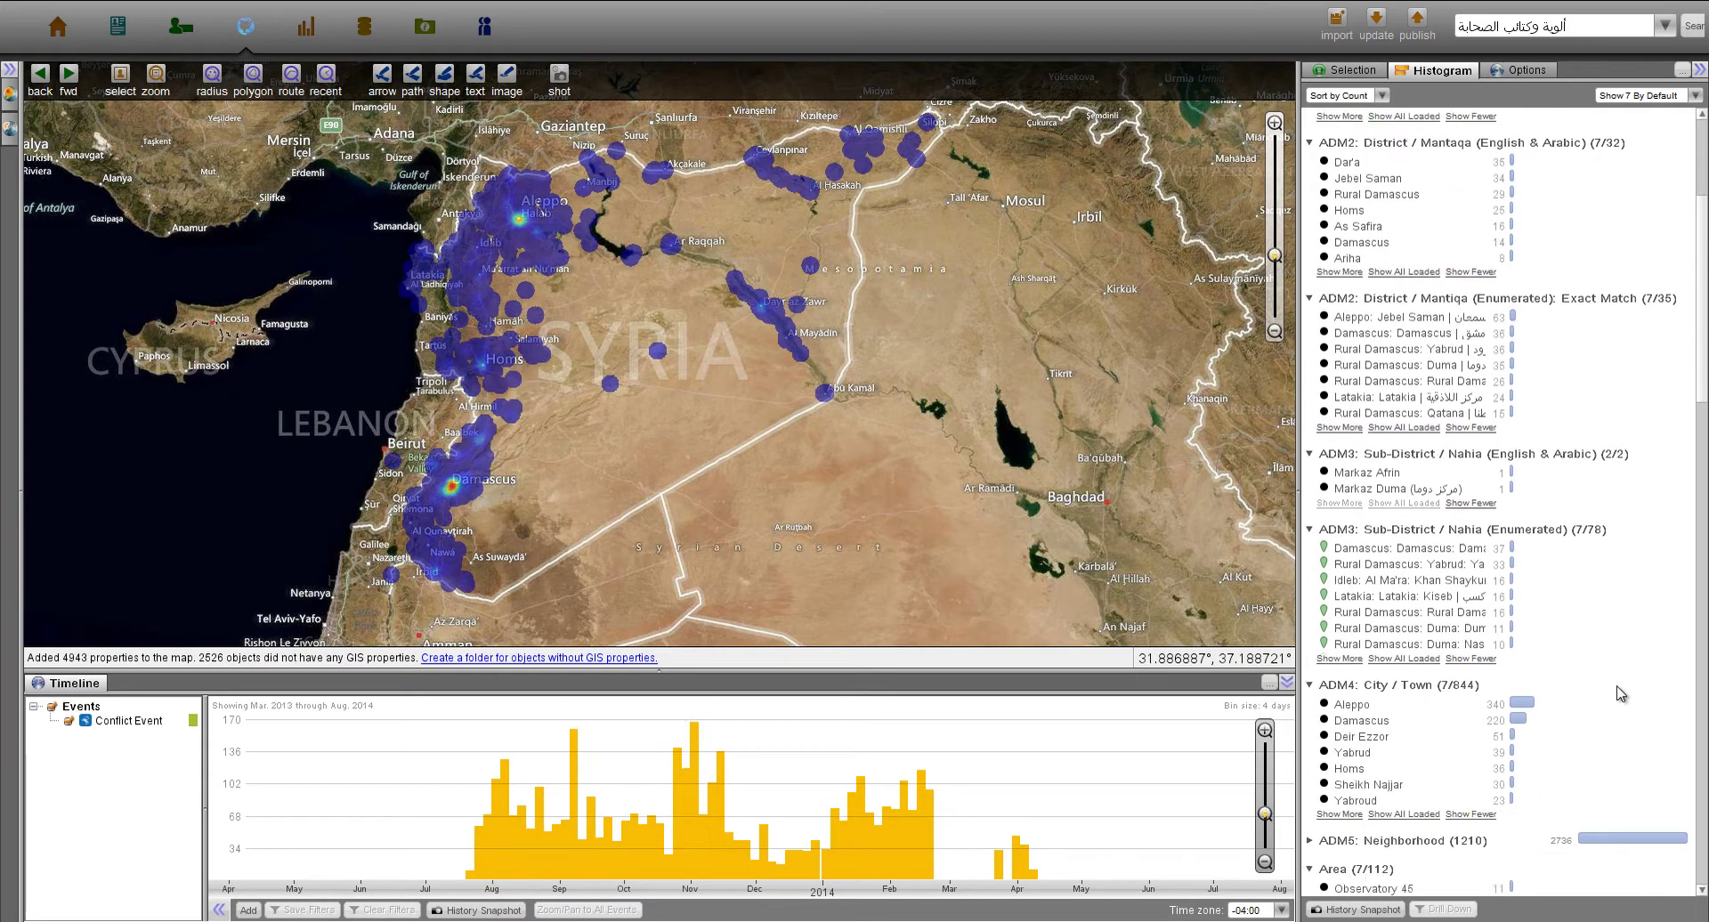
pyautogui.click(1447, 684)
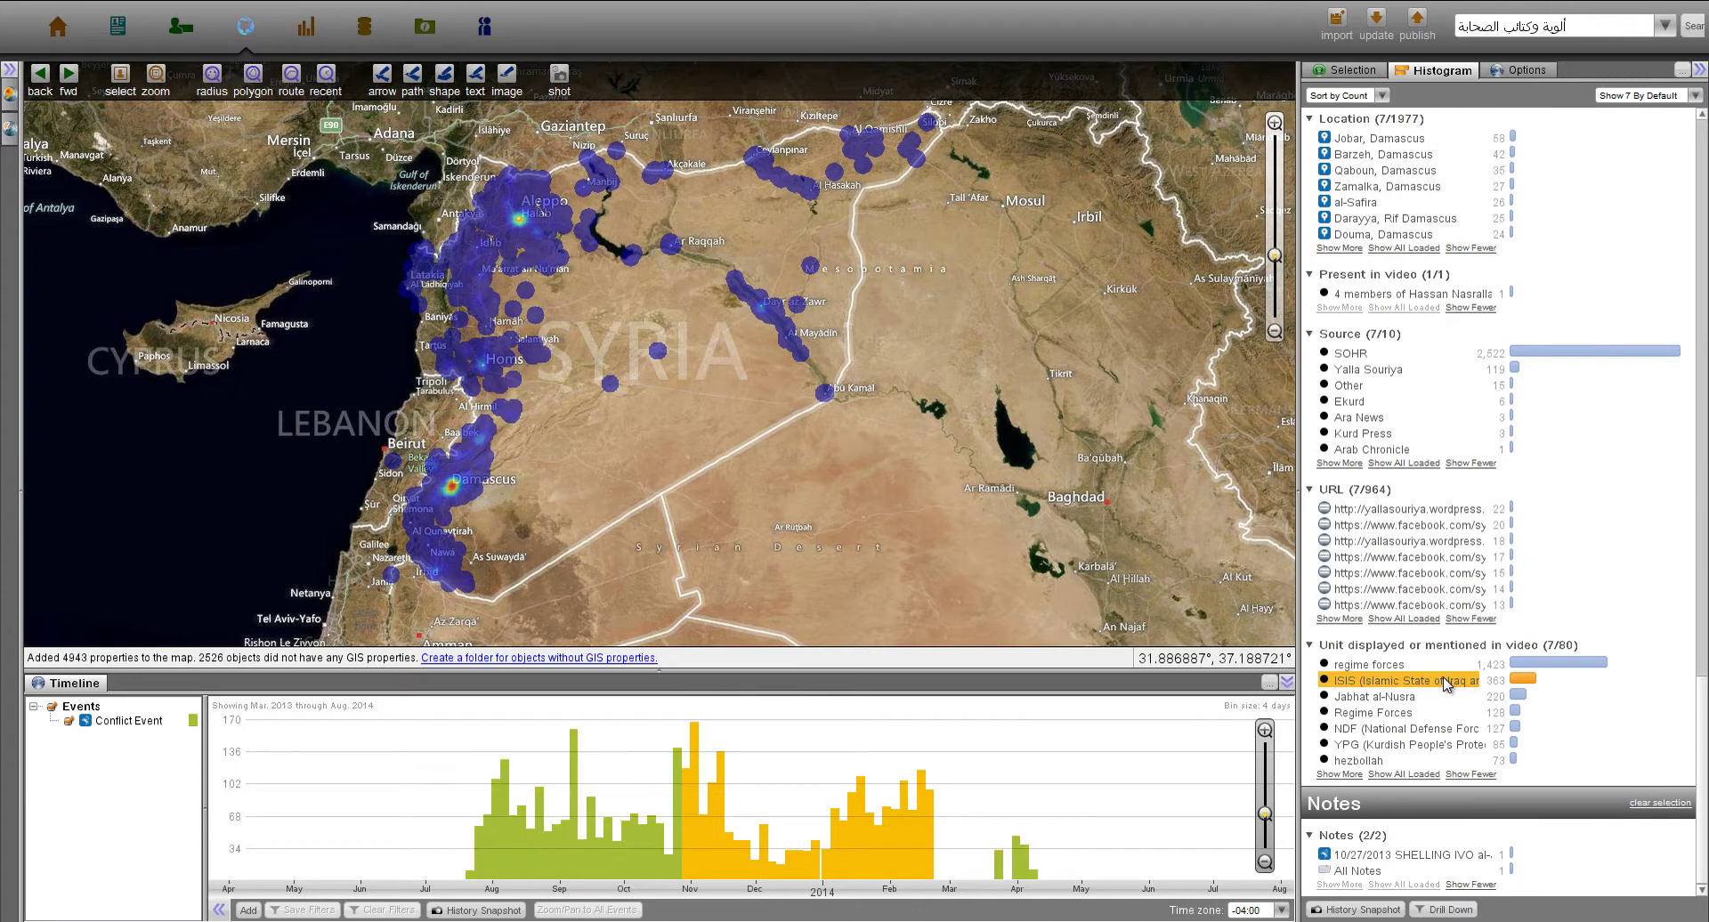
pyautogui.rightClick(1447, 684)
pyautogui.click(1465, 693)
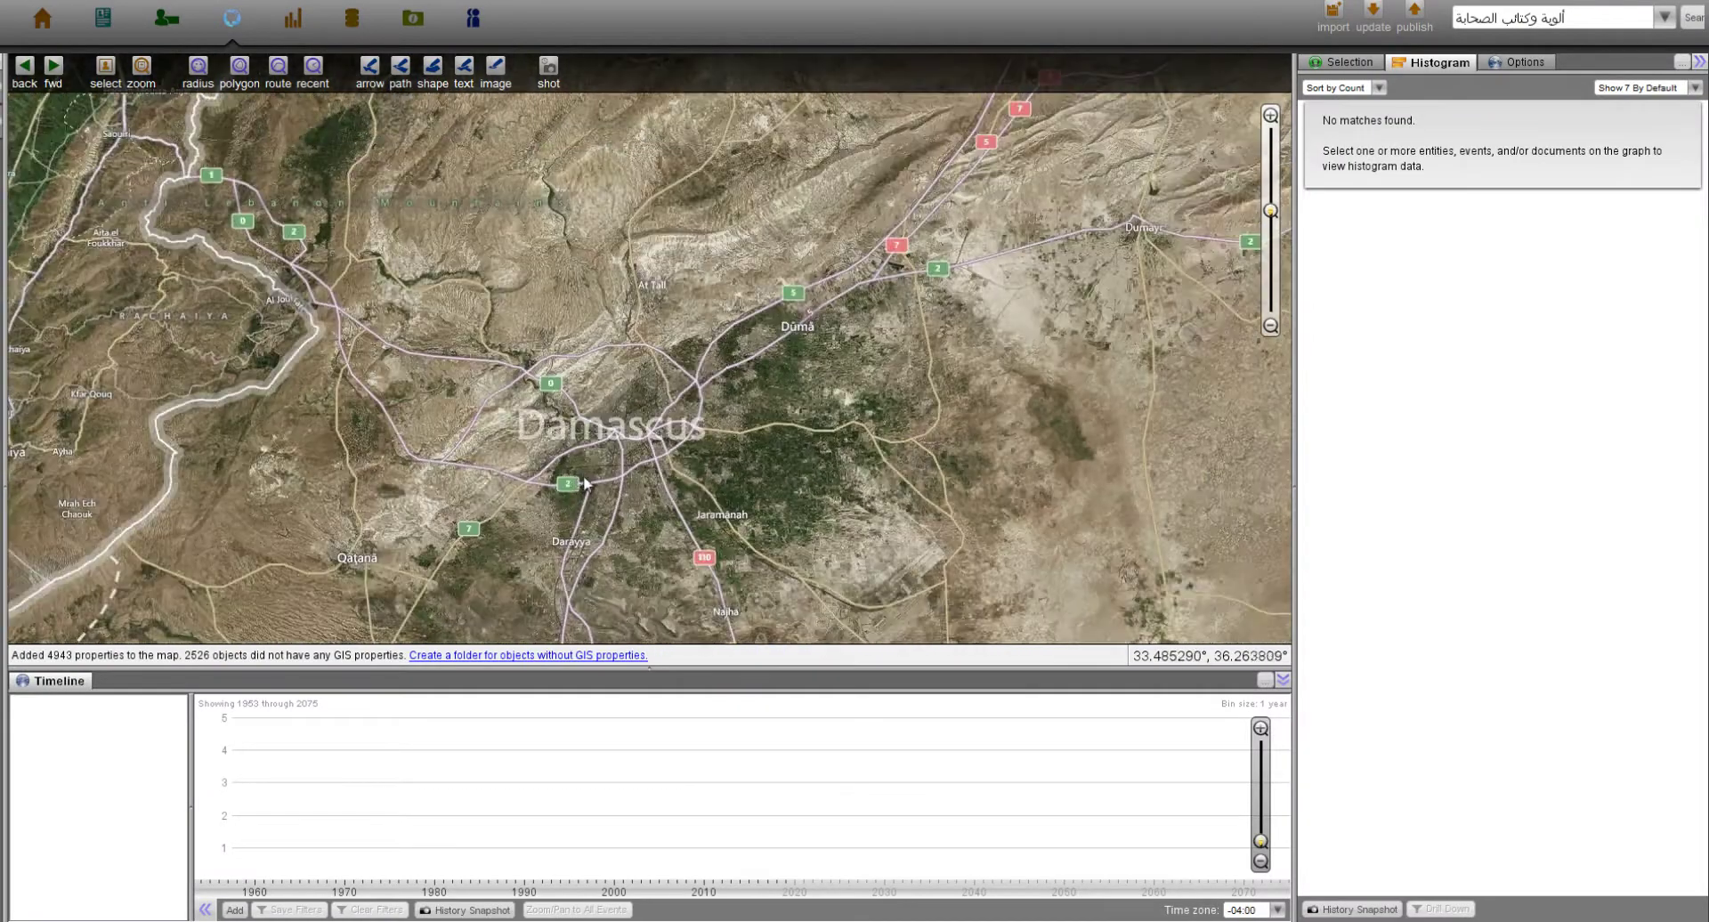
# Draw a six-point 22.73 km route west of Damascus with a 2000 m buffer
pyautogui.scroll(2, 586, 482)
pyautogui.click(278, 71)
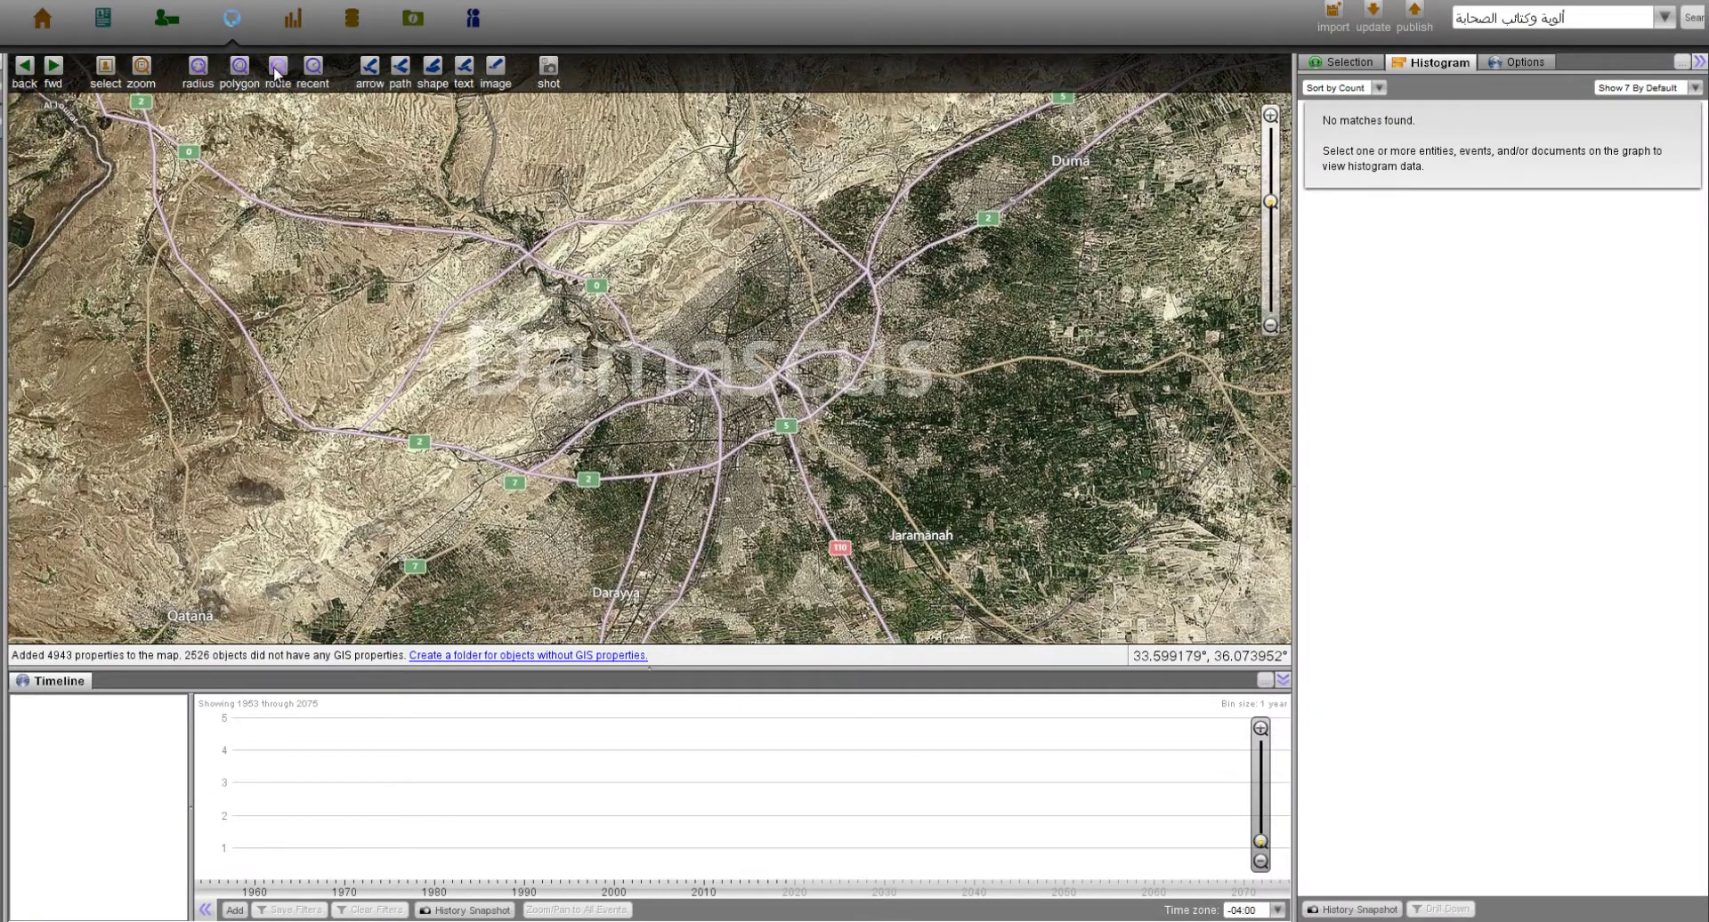
pyautogui.click(764, 435)
pyautogui.click(658, 476)
pyautogui.click(531, 472)
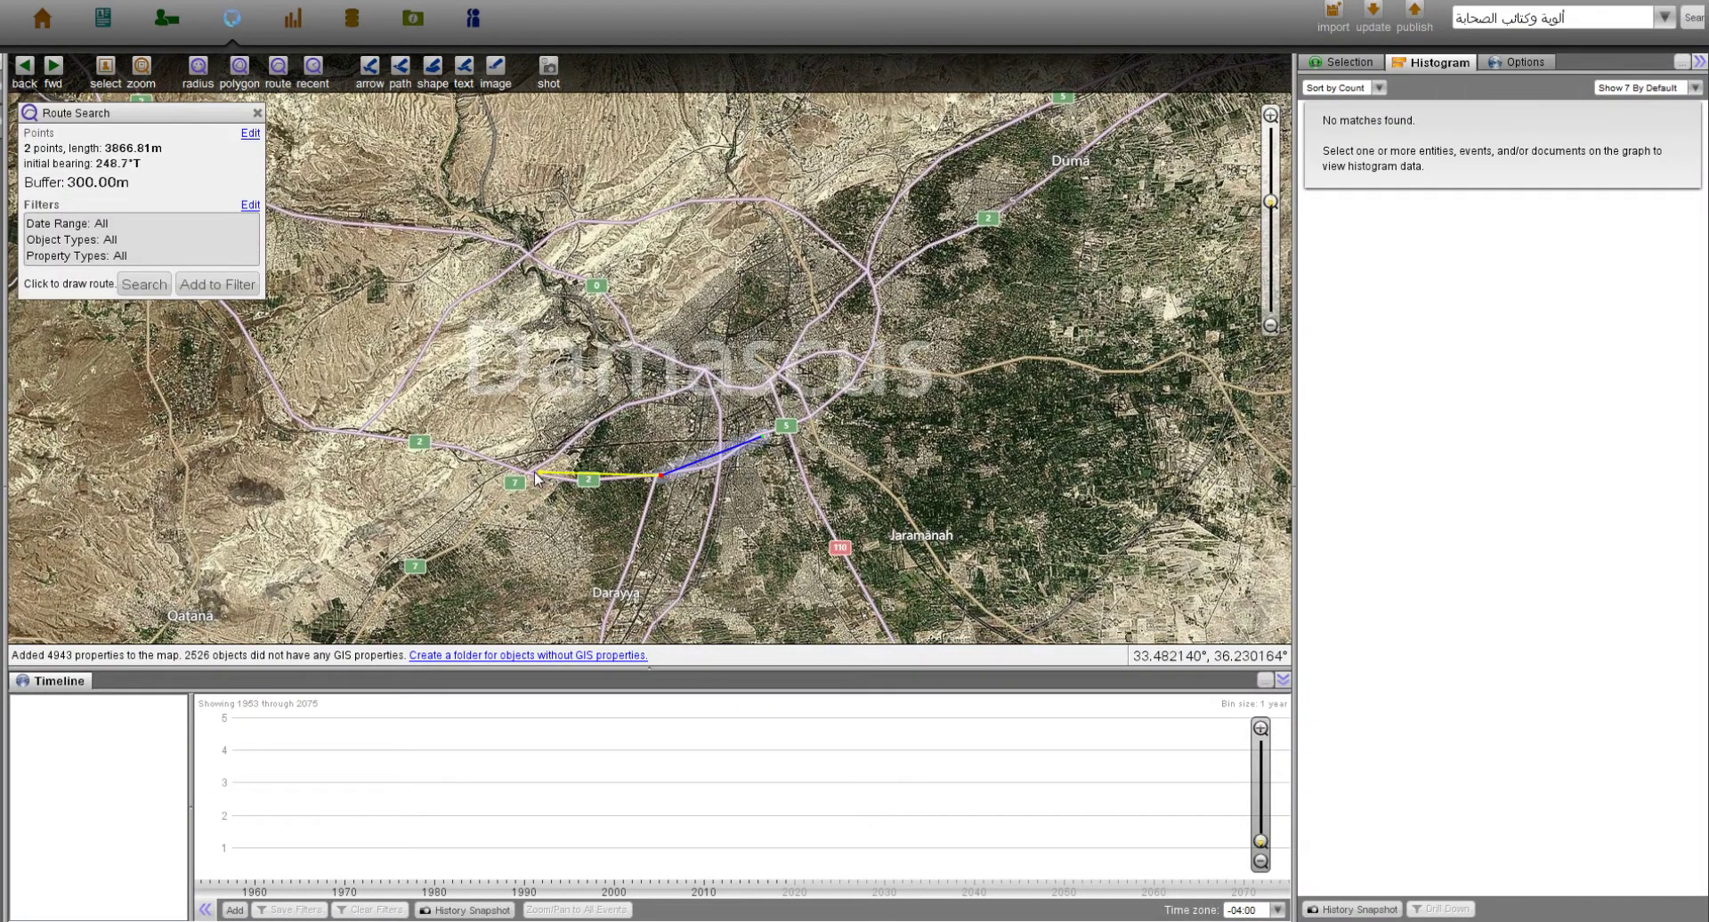
pyautogui.click(395, 436)
pyautogui.click(302, 425)
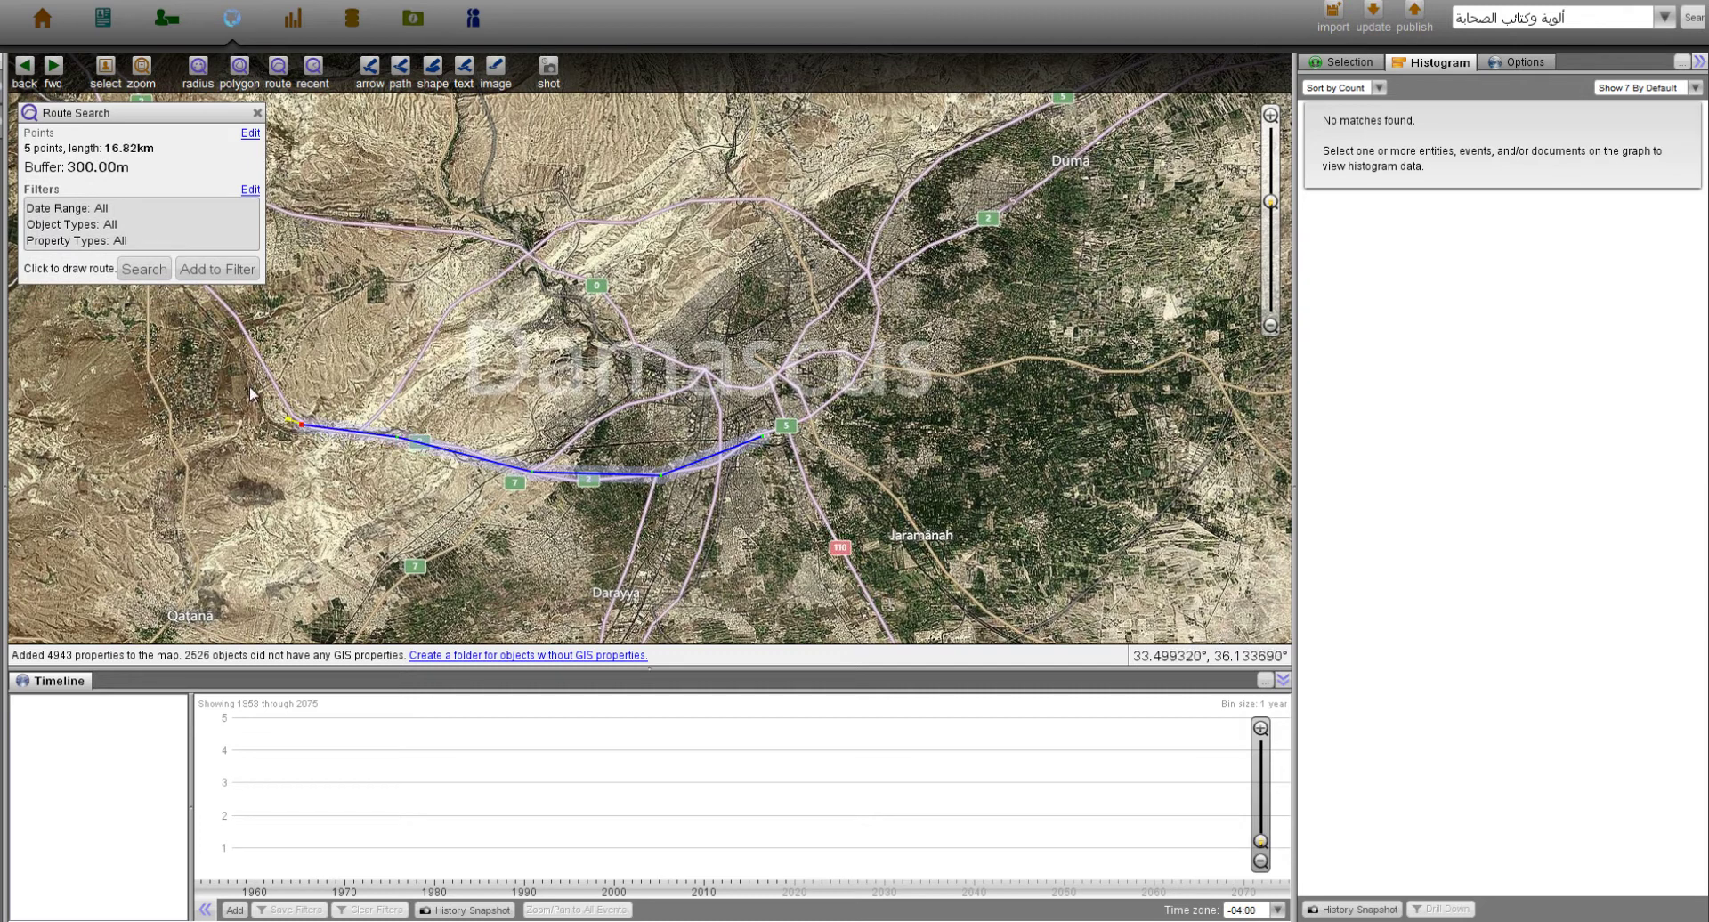
pyautogui.click(206, 289)
pyautogui.click(246, 135)
pyautogui.doubleClick(79, 169)
pyautogui.write('2000.00')
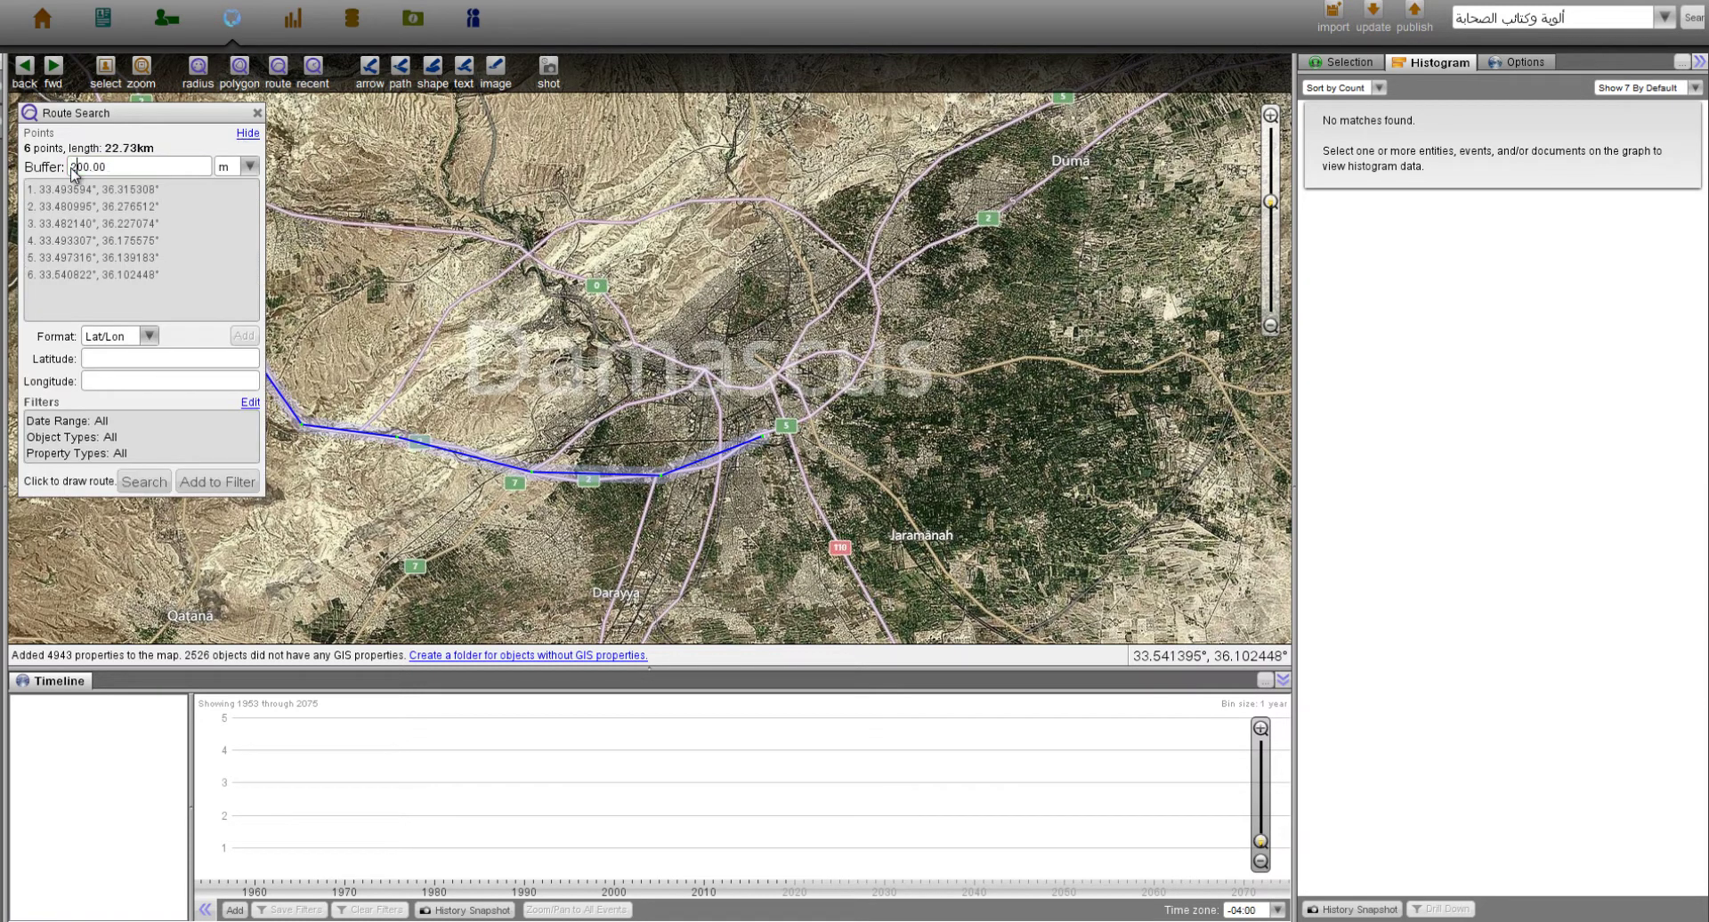
# Search the route for Military Location objects, returning 37, and select Base Entrance Checkpoint
pyautogui.click(249, 404)
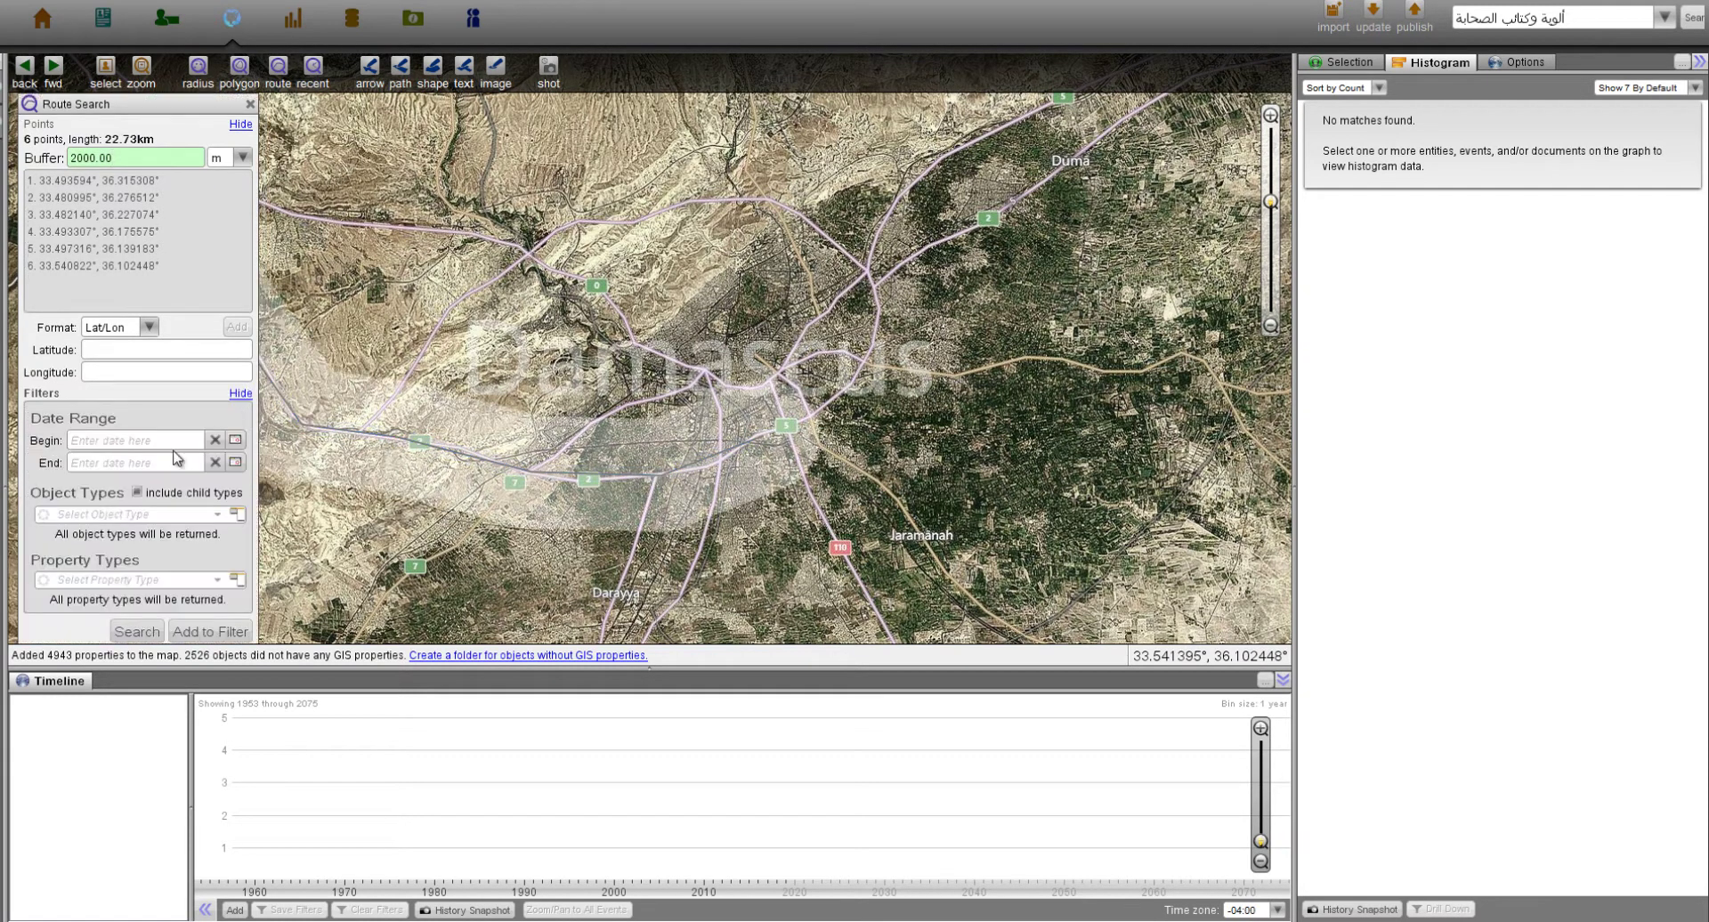
pyautogui.click(111, 514)
pyautogui.write('locatio')
pyautogui.press('Return')
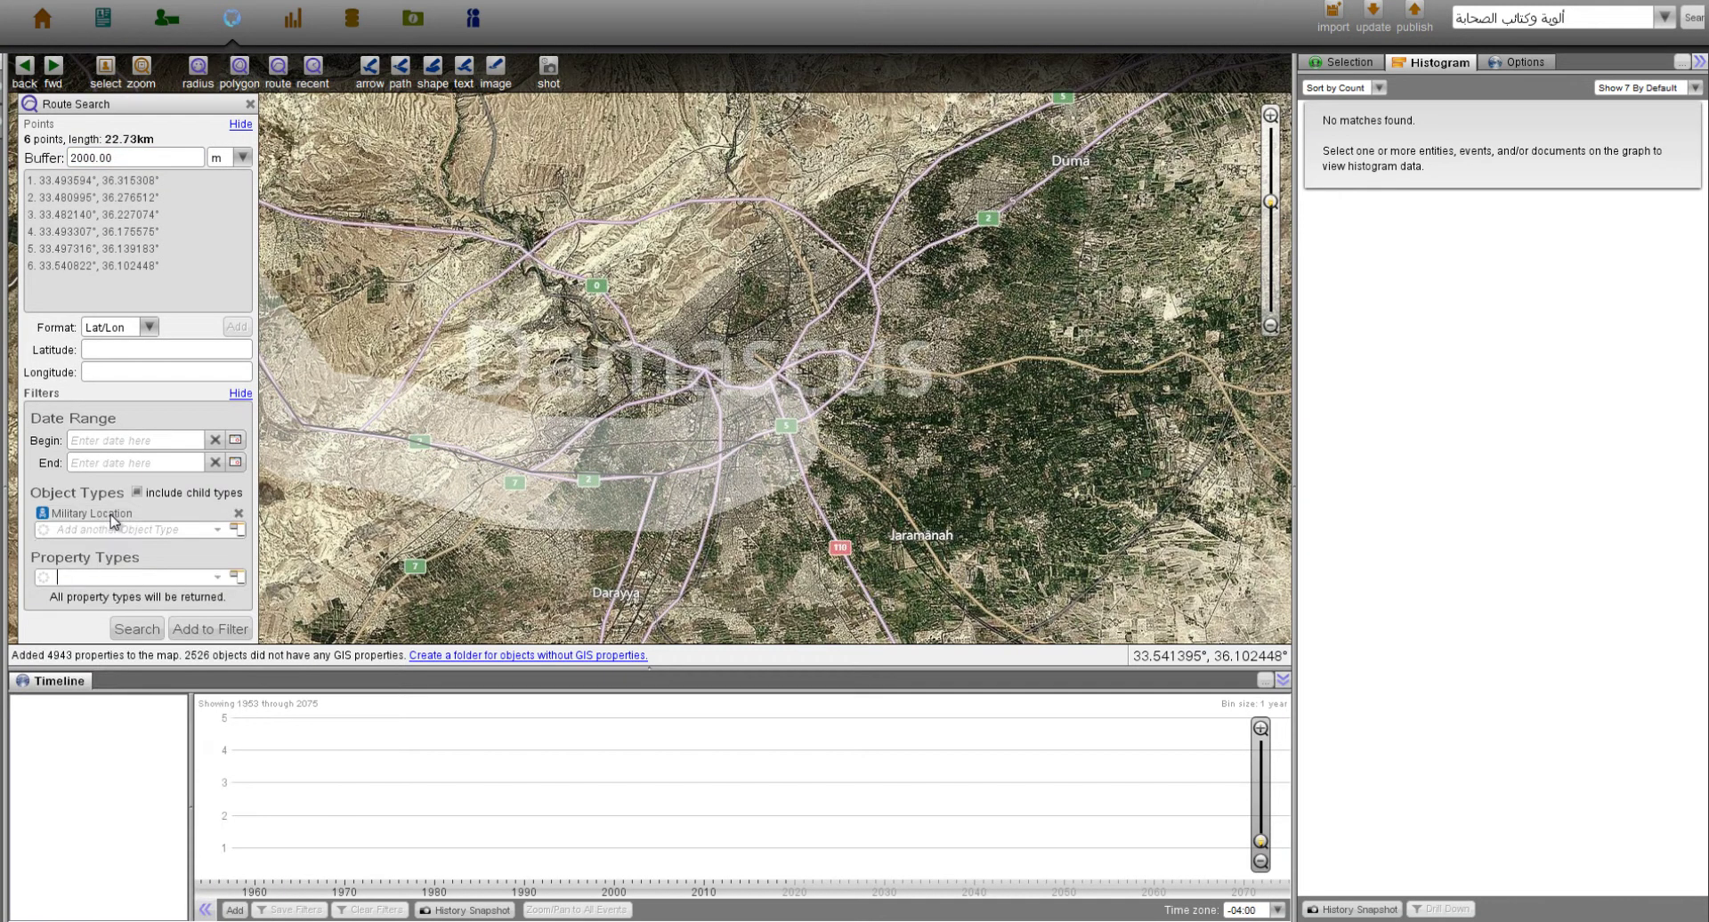
pyautogui.click(137, 629)
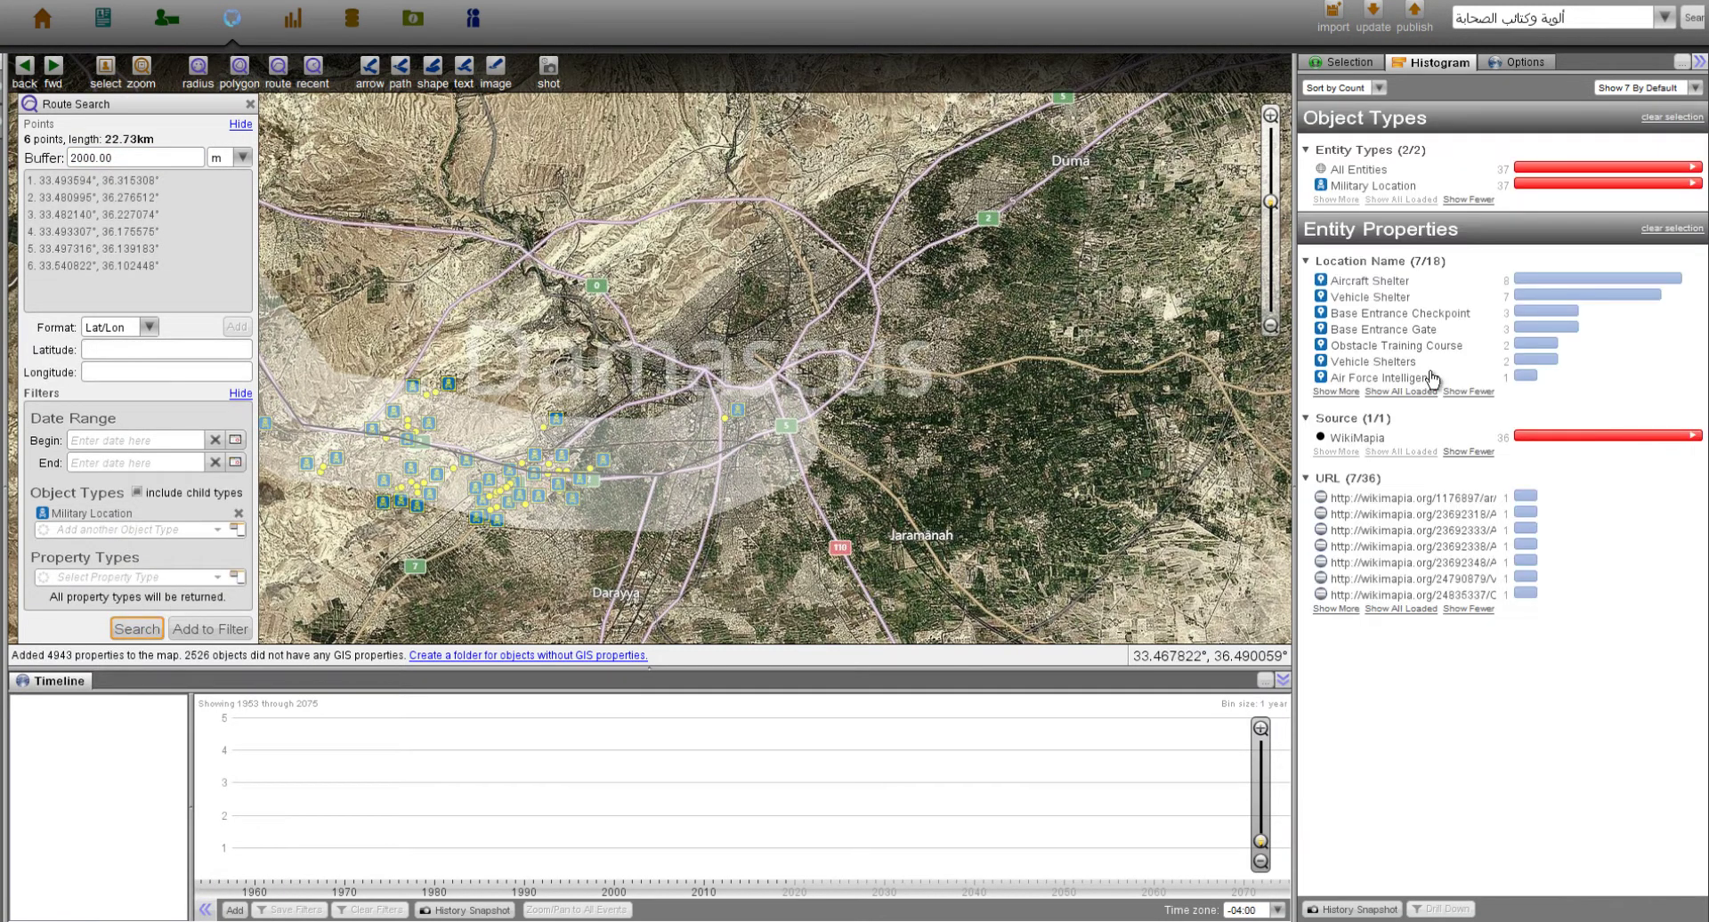
pyautogui.click(1451, 315)
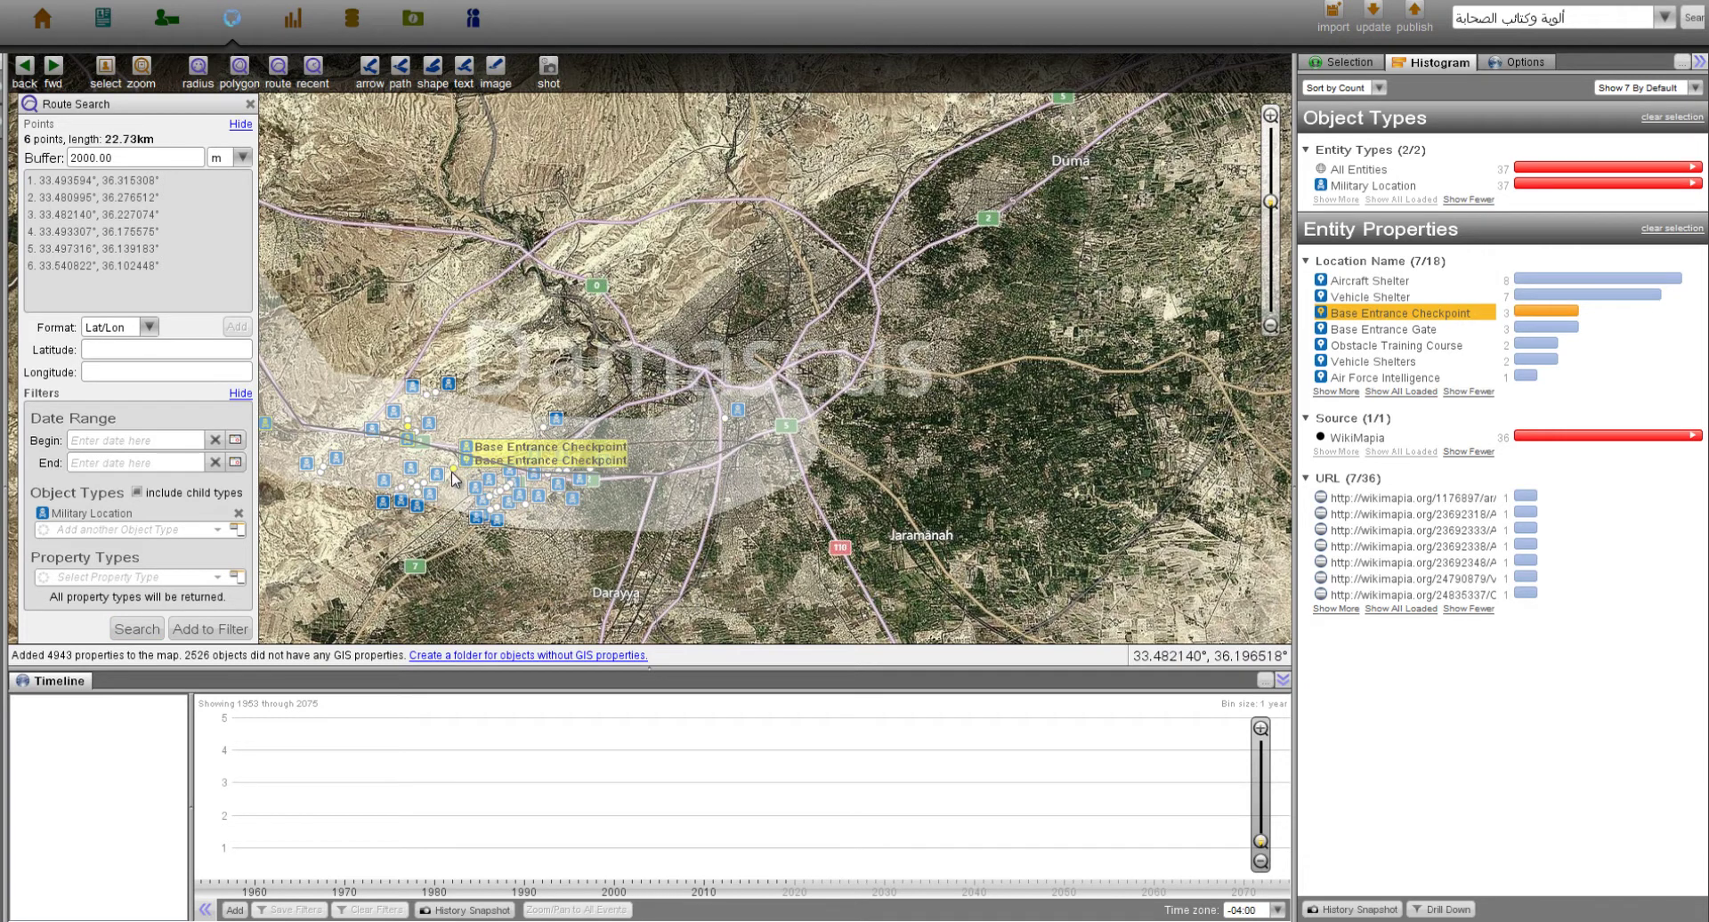
# Add Conflict Event and Formation Event to the route search's object types
pyautogui.click(133, 536)
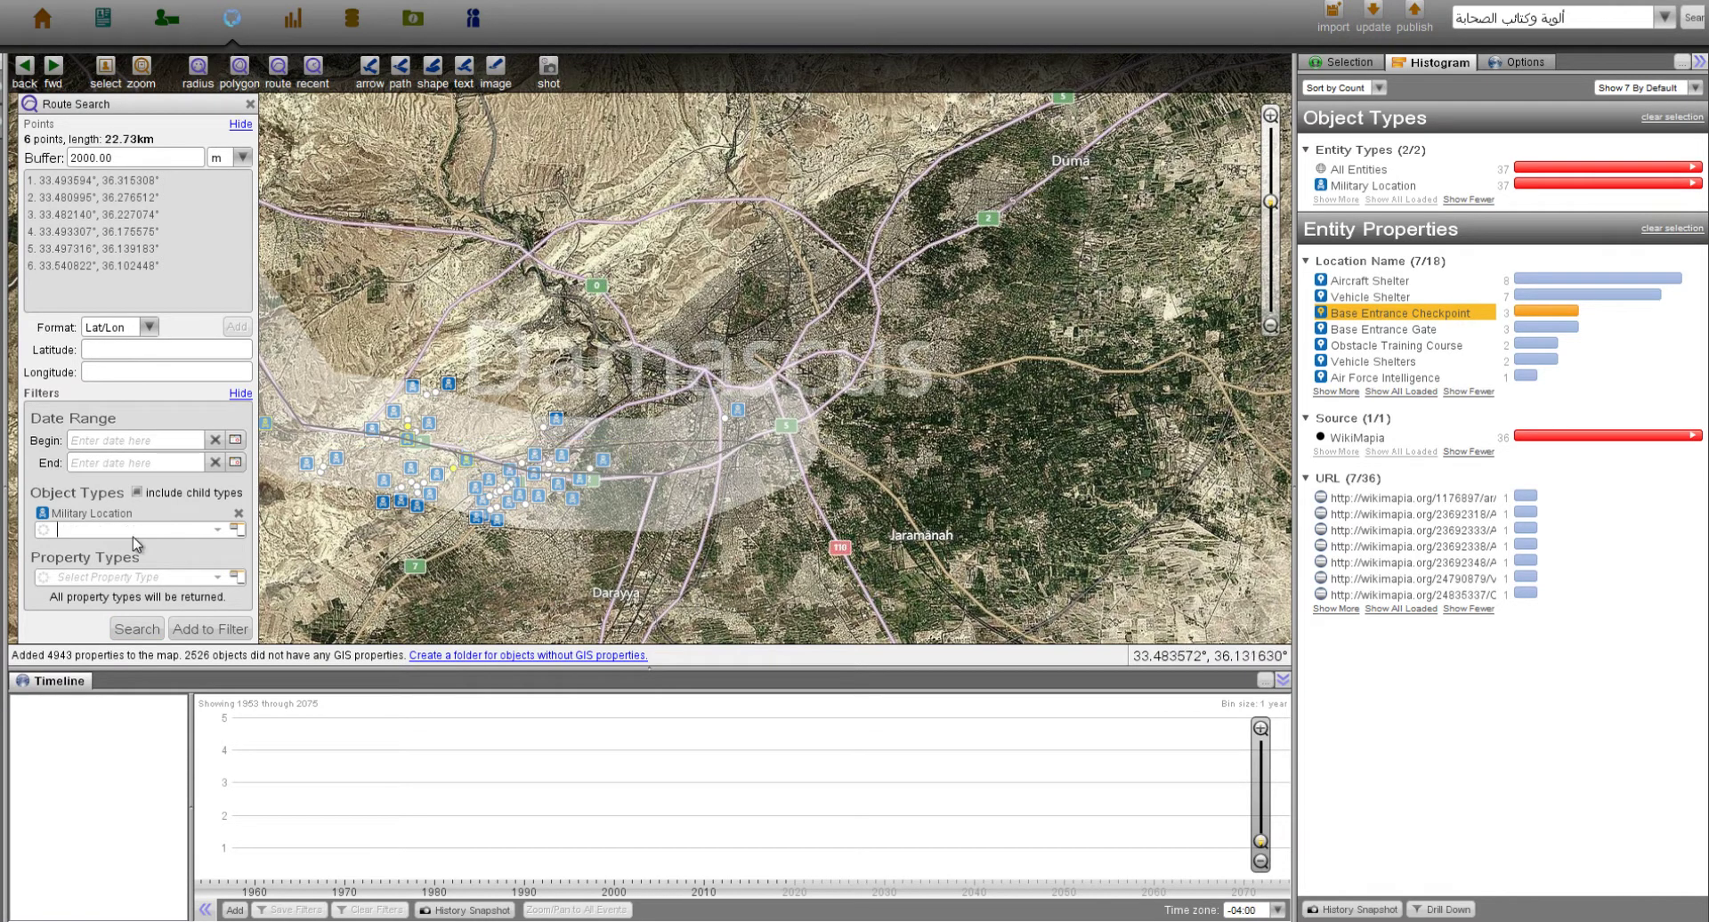
pyautogui.write('confli')
pyautogui.press('Return')
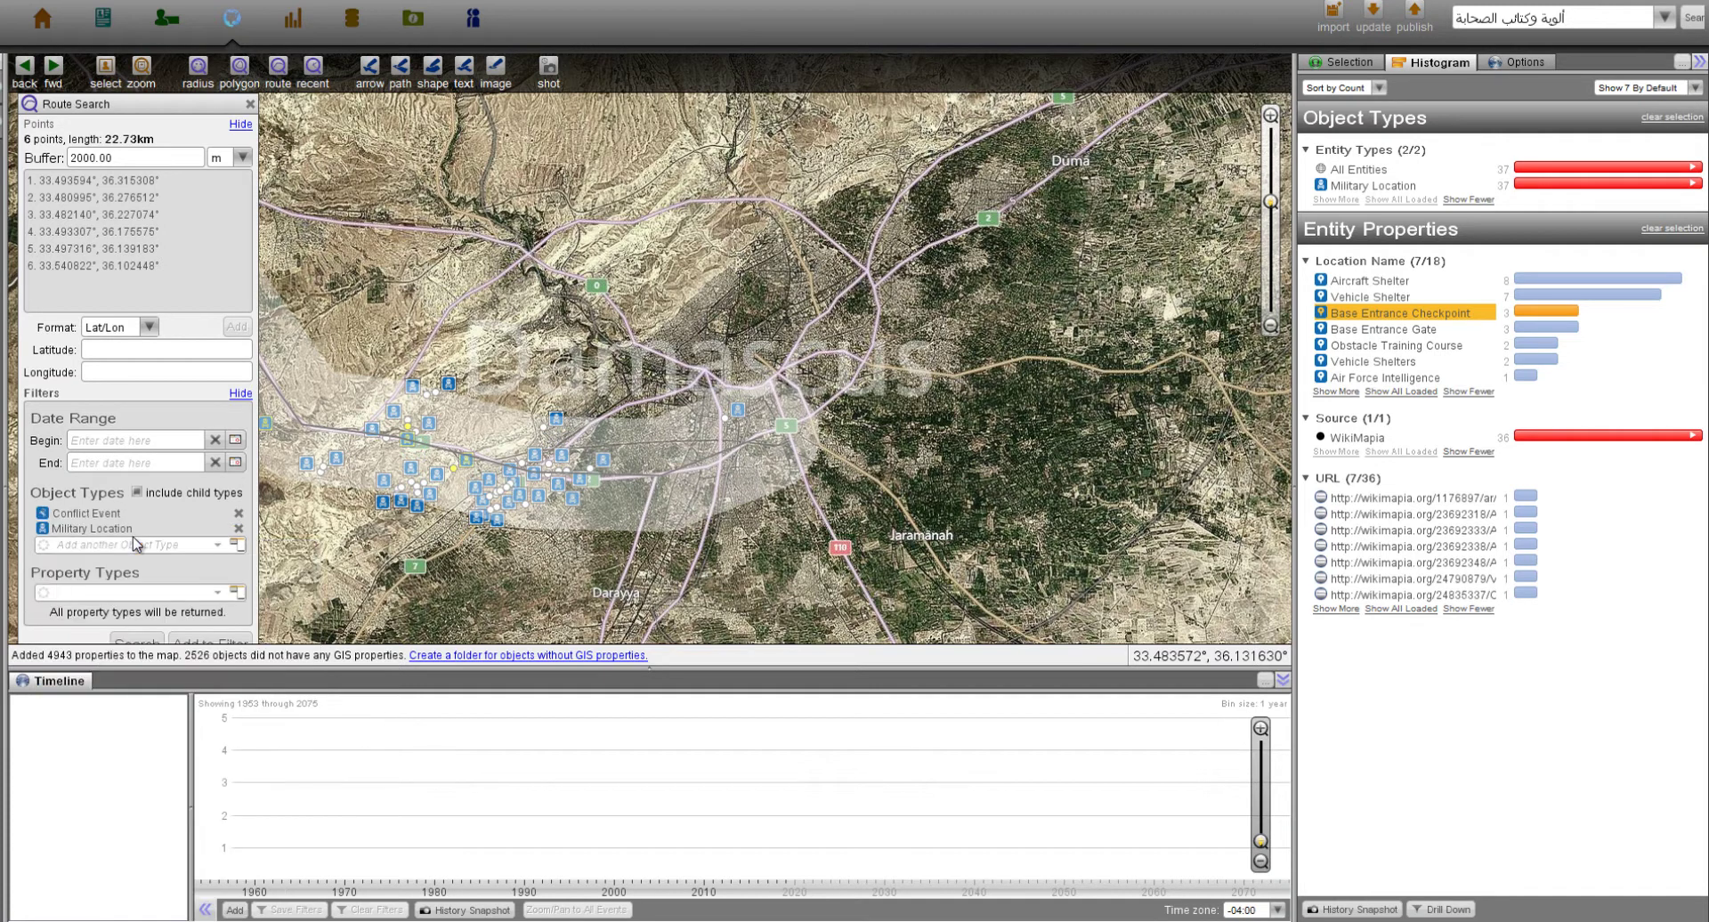
pyautogui.write('fo')
pyautogui.press('Return')
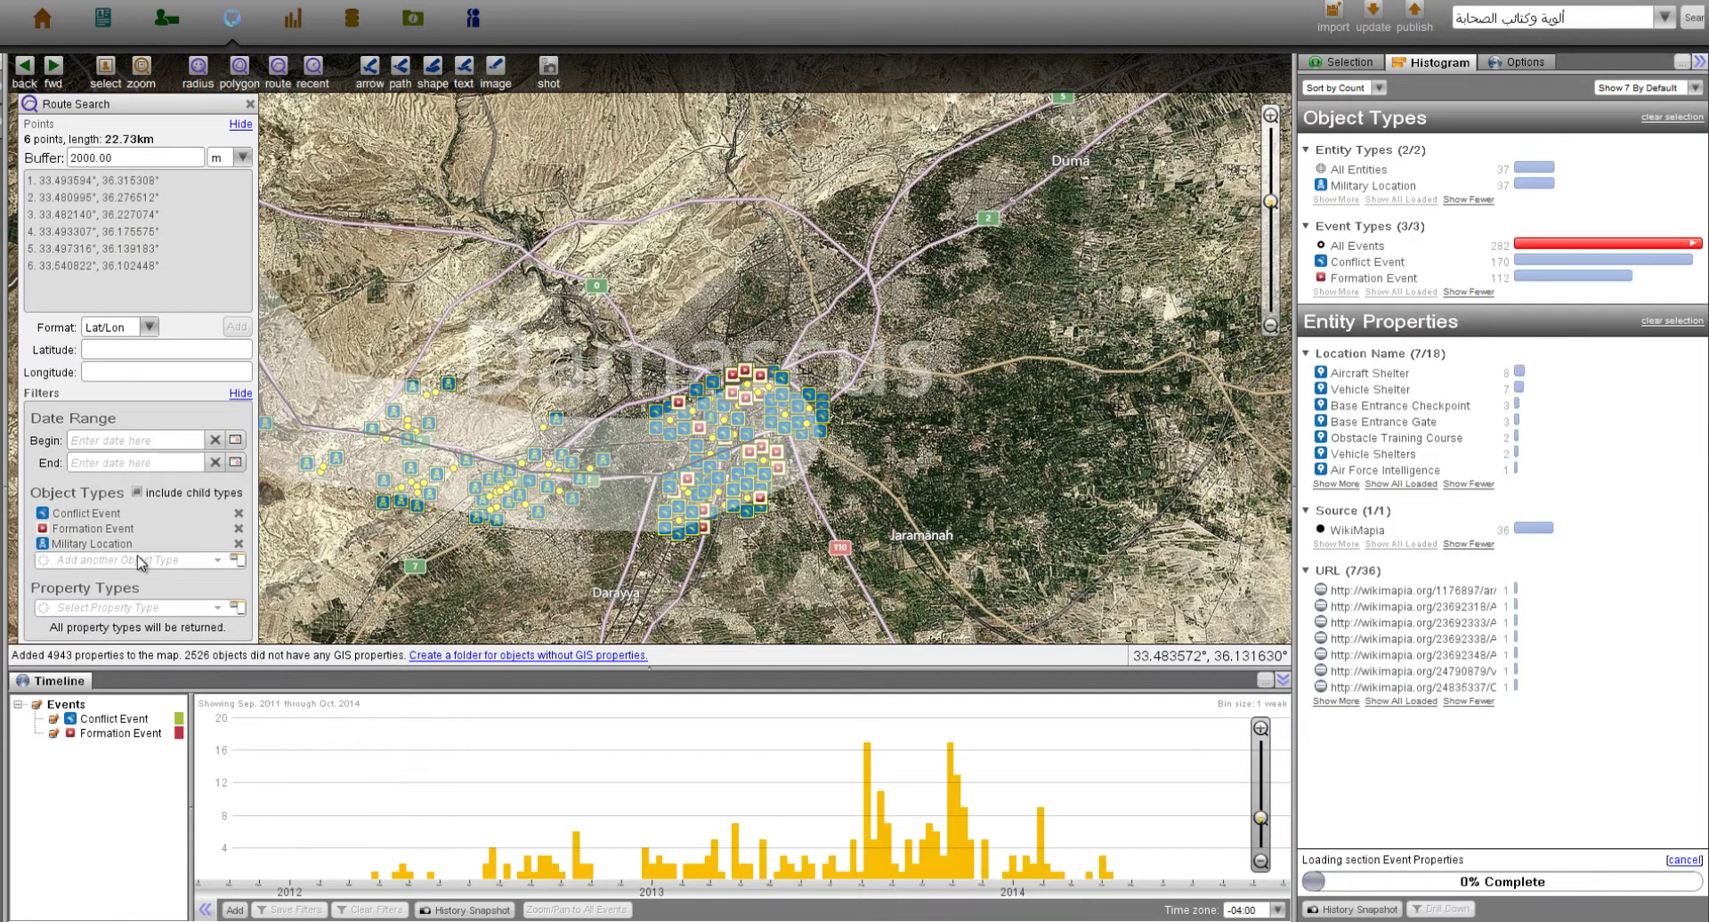
# Select five units, starting with the Damascus military council, in the Unit displayed or mentioned in video list
pyautogui.scroll(-15, 1415, 596)
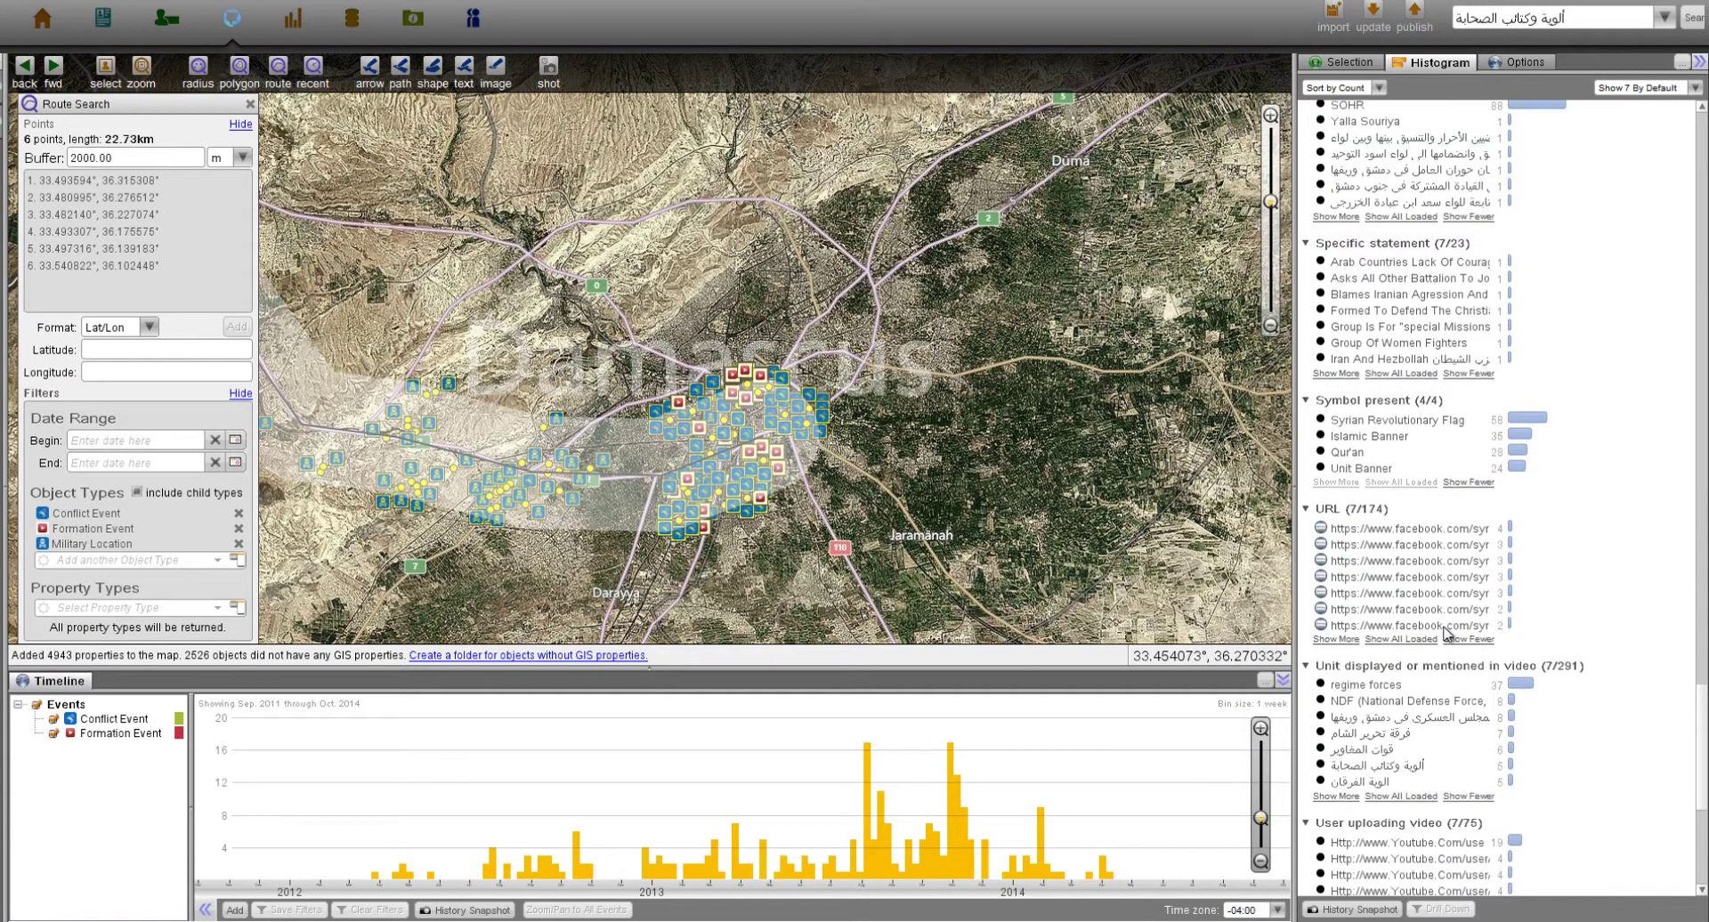
pyautogui.click(1399, 603)
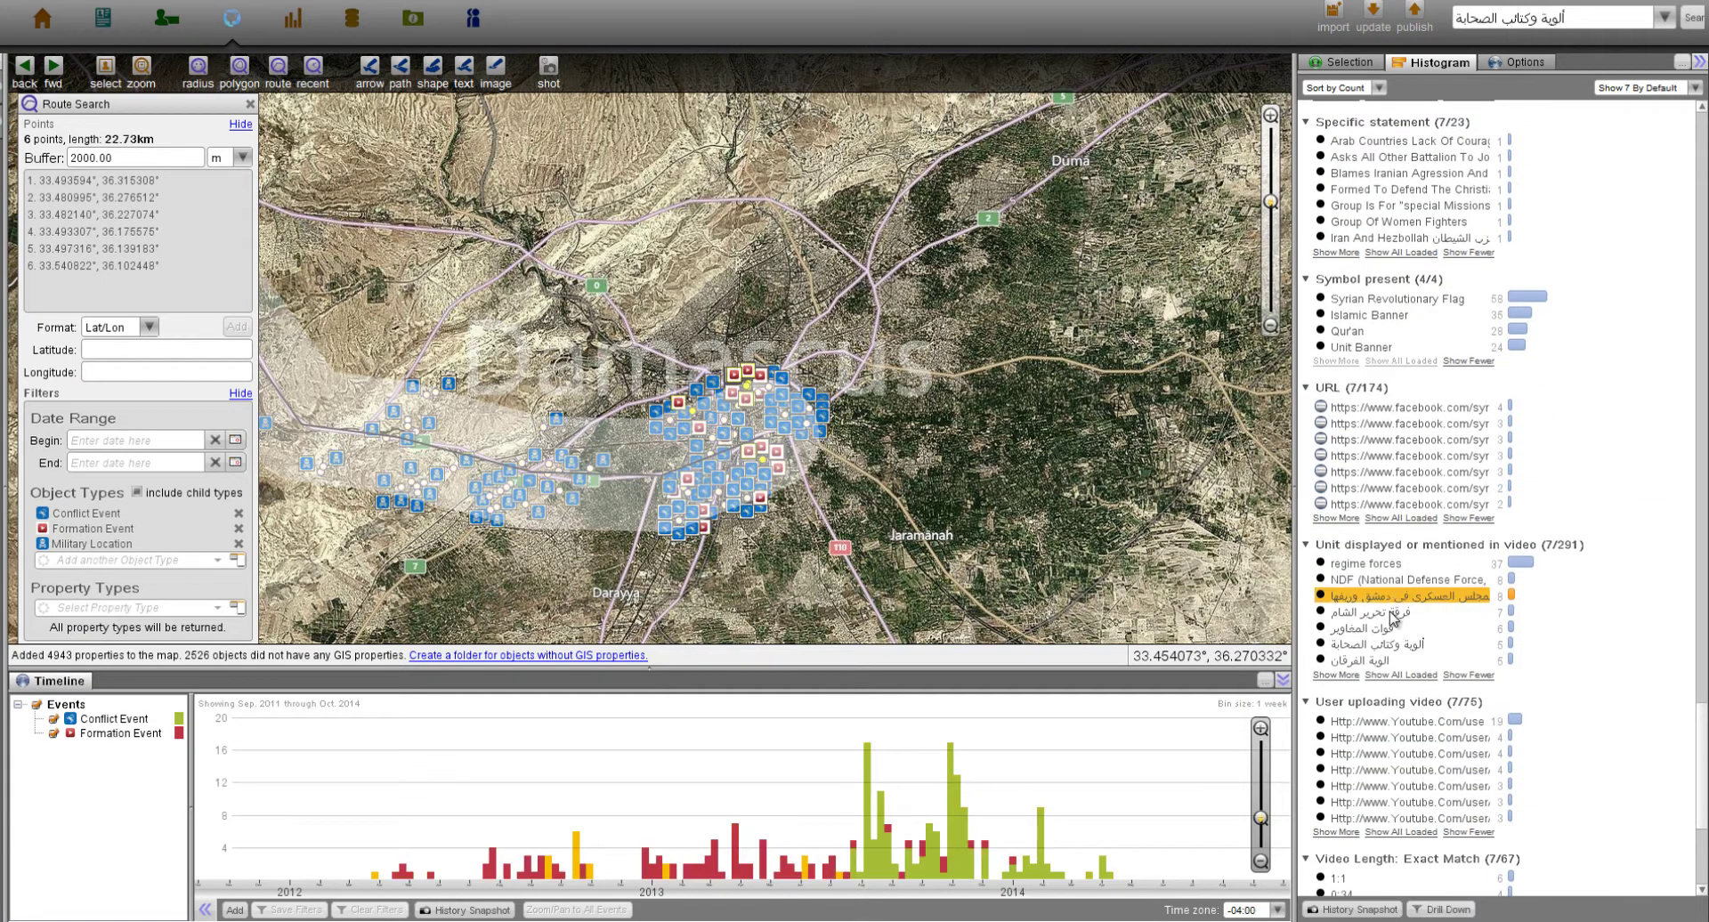
pyautogui.keyDown('ctrl'); pyautogui.click(1391, 613); pyautogui.keyUp('ctrl')
pyautogui.keyDown('ctrl'); pyautogui.click(1378, 629); pyautogui.keyUp('ctrl')
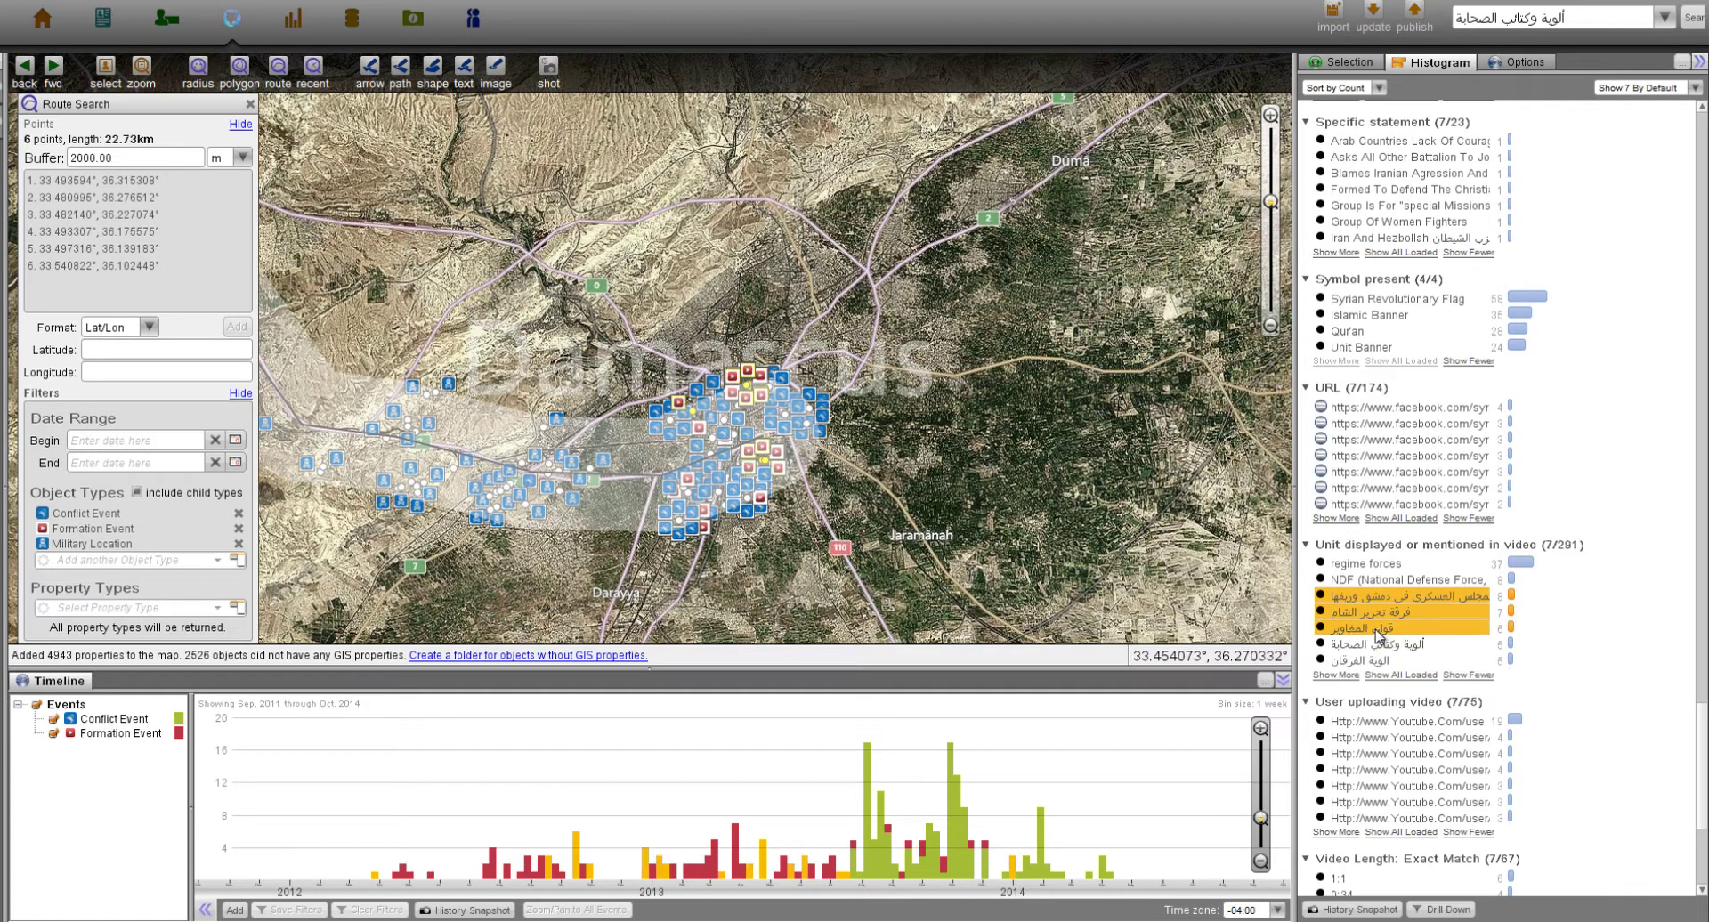
pyautogui.keyDown('ctrl'); pyautogui.click(1375, 645); pyautogui.keyUp('ctrl')
pyautogui.keyDown('ctrl'); pyautogui.click(1376, 662); pyautogui.keyUp('ctrl')
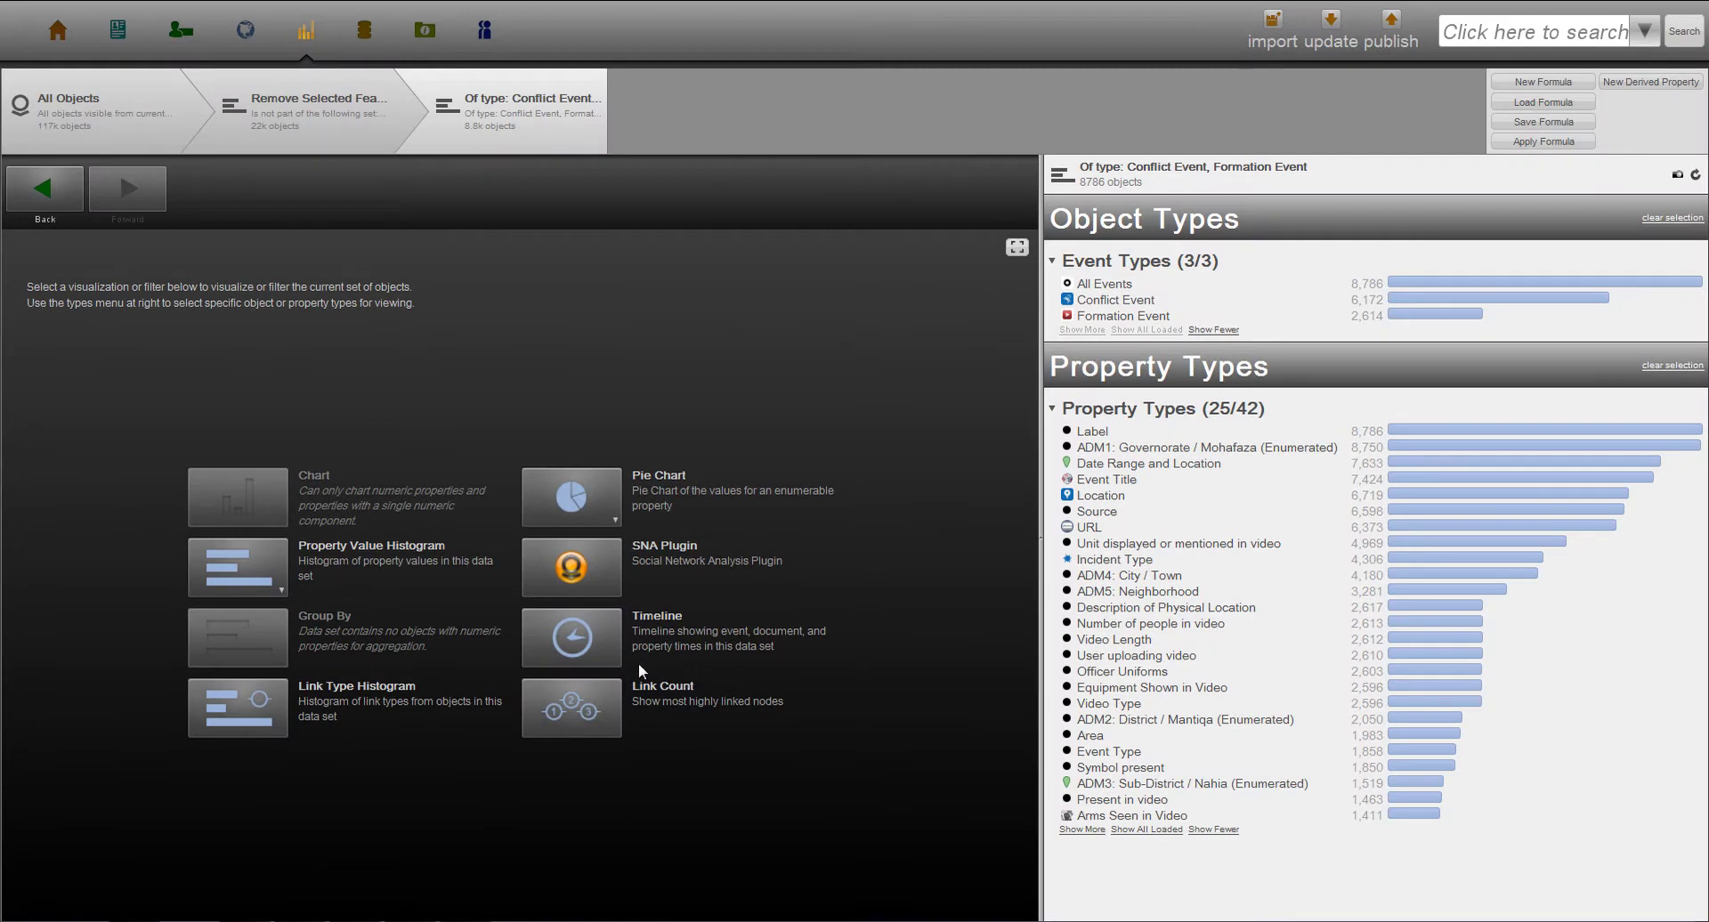
# Open a timeline of the current object set
pyautogui.click(579, 643)
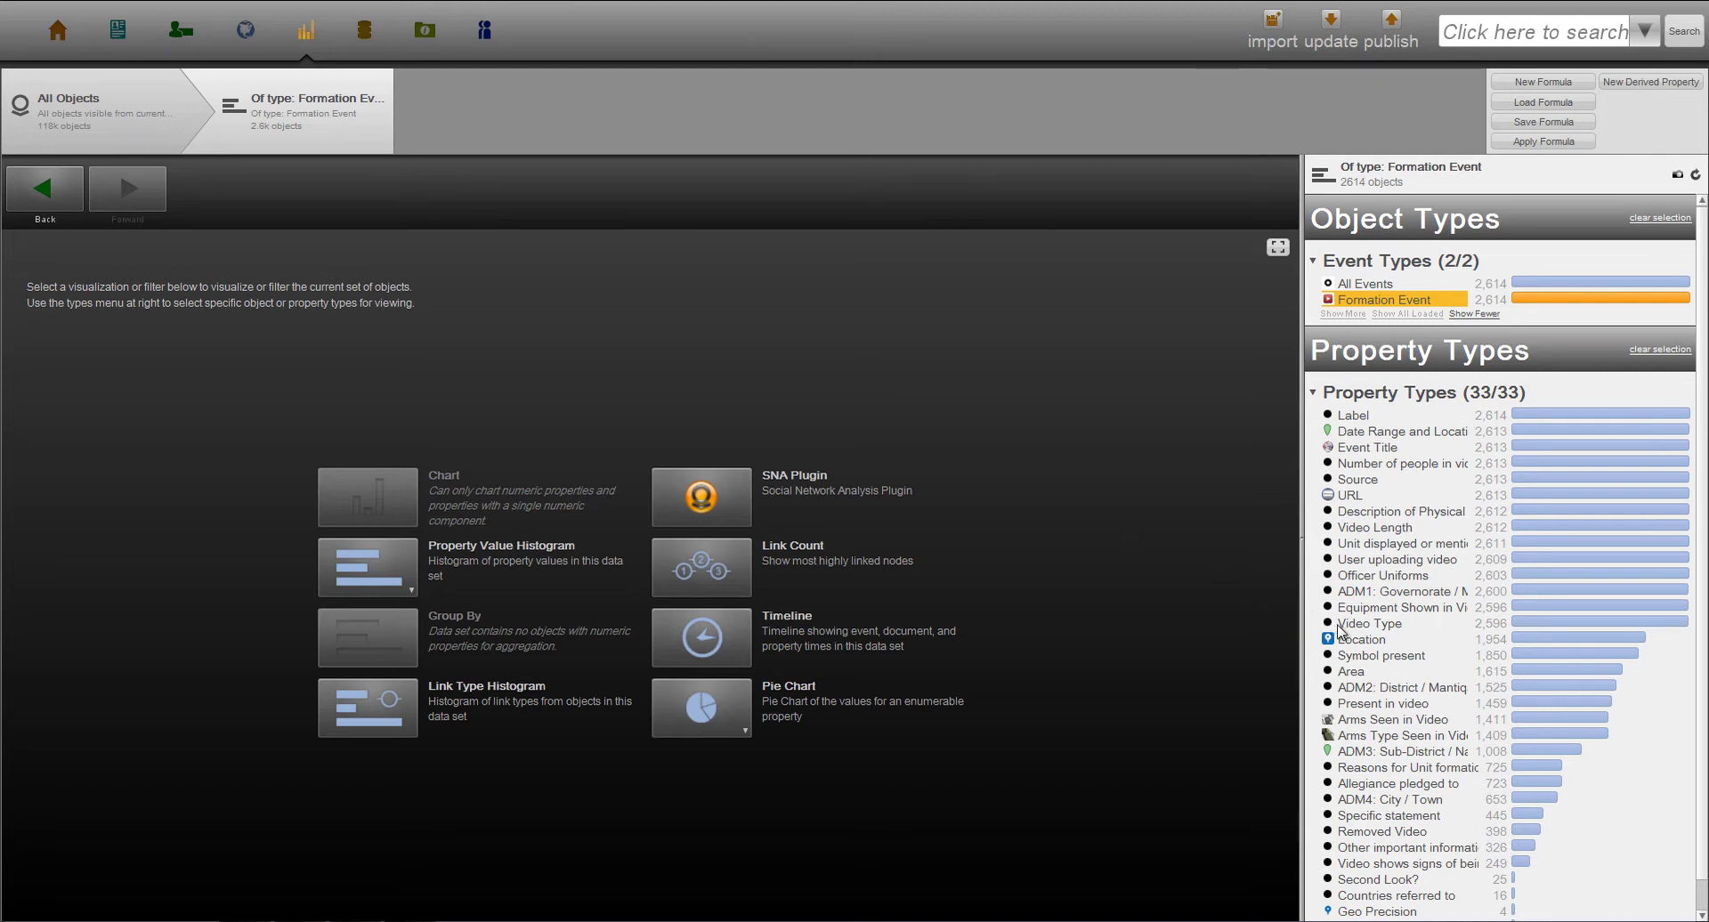
# Select the Symbol present, number-of-people and Officer Uniforms properties, then histogram Arms Seen in Video
pyautogui.click(1355, 656)
pyautogui.click(1366, 464)
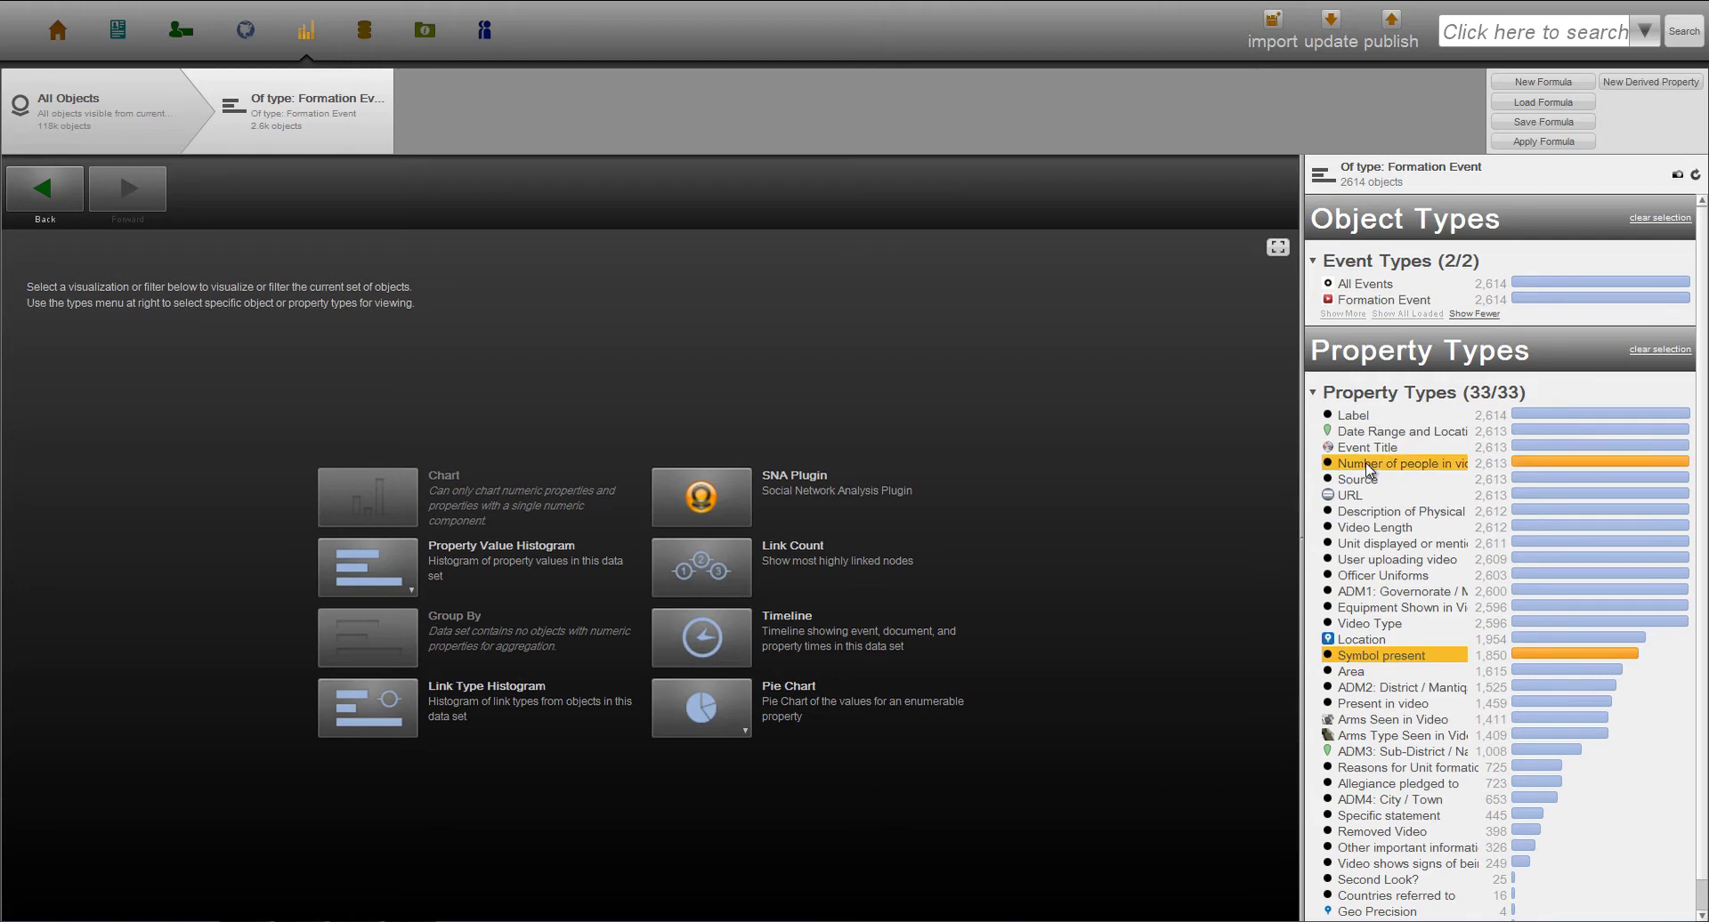
pyautogui.click(1384, 577)
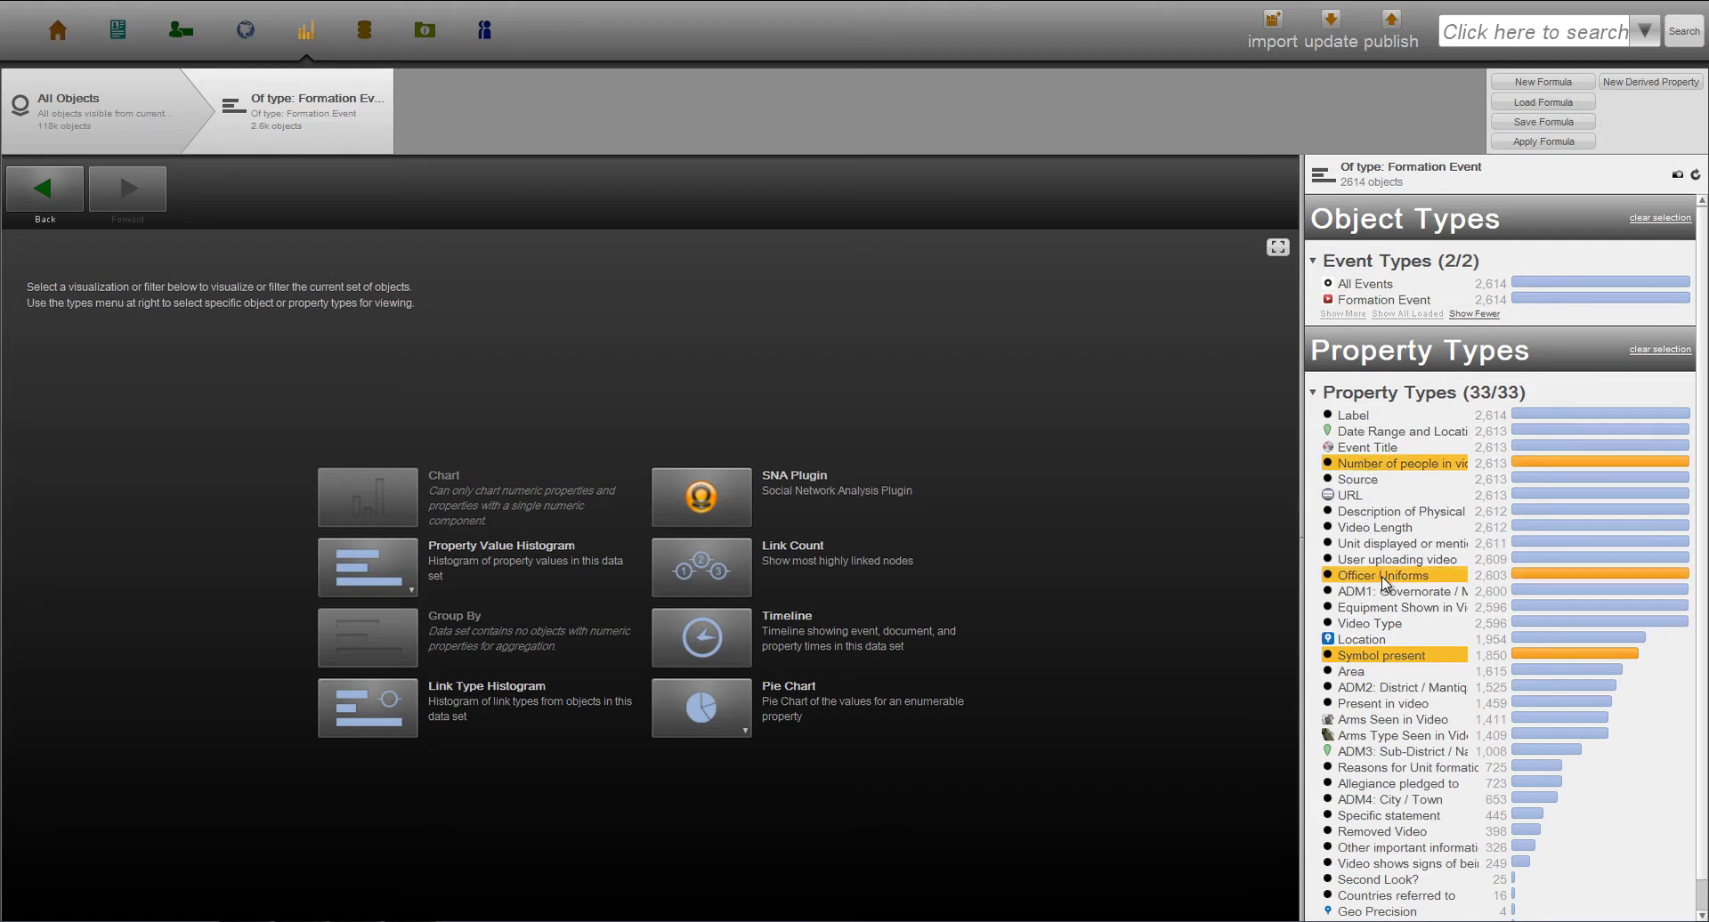
pyautogui.rightClick(1403, 720)
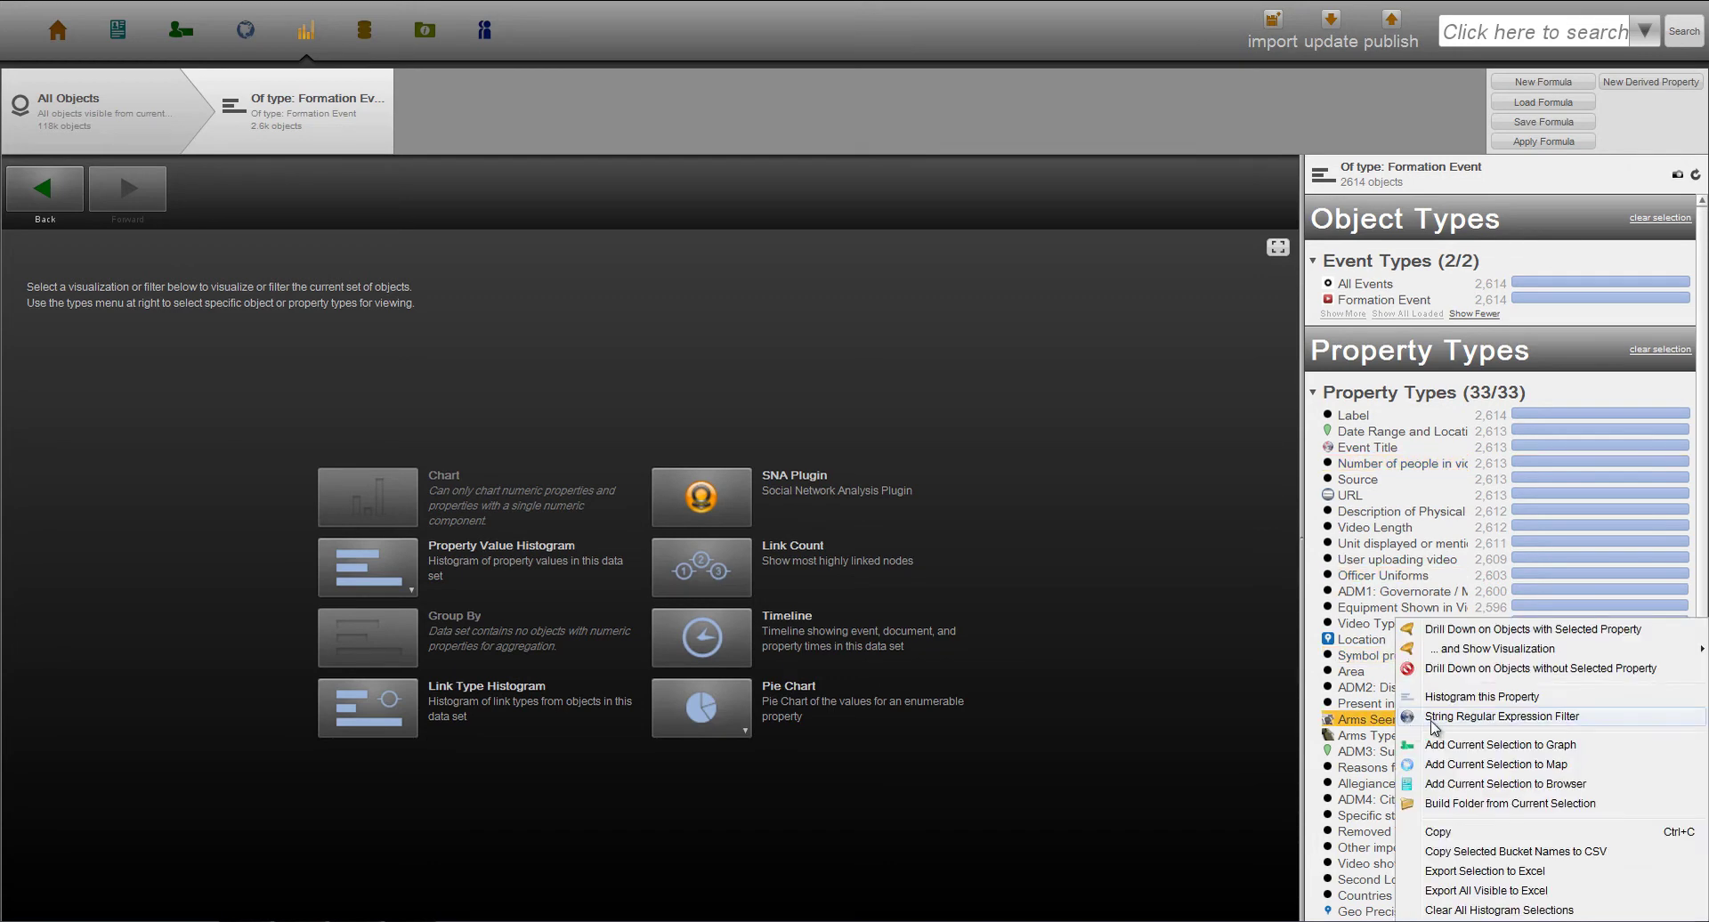
pyautogui.click(1468, 697)
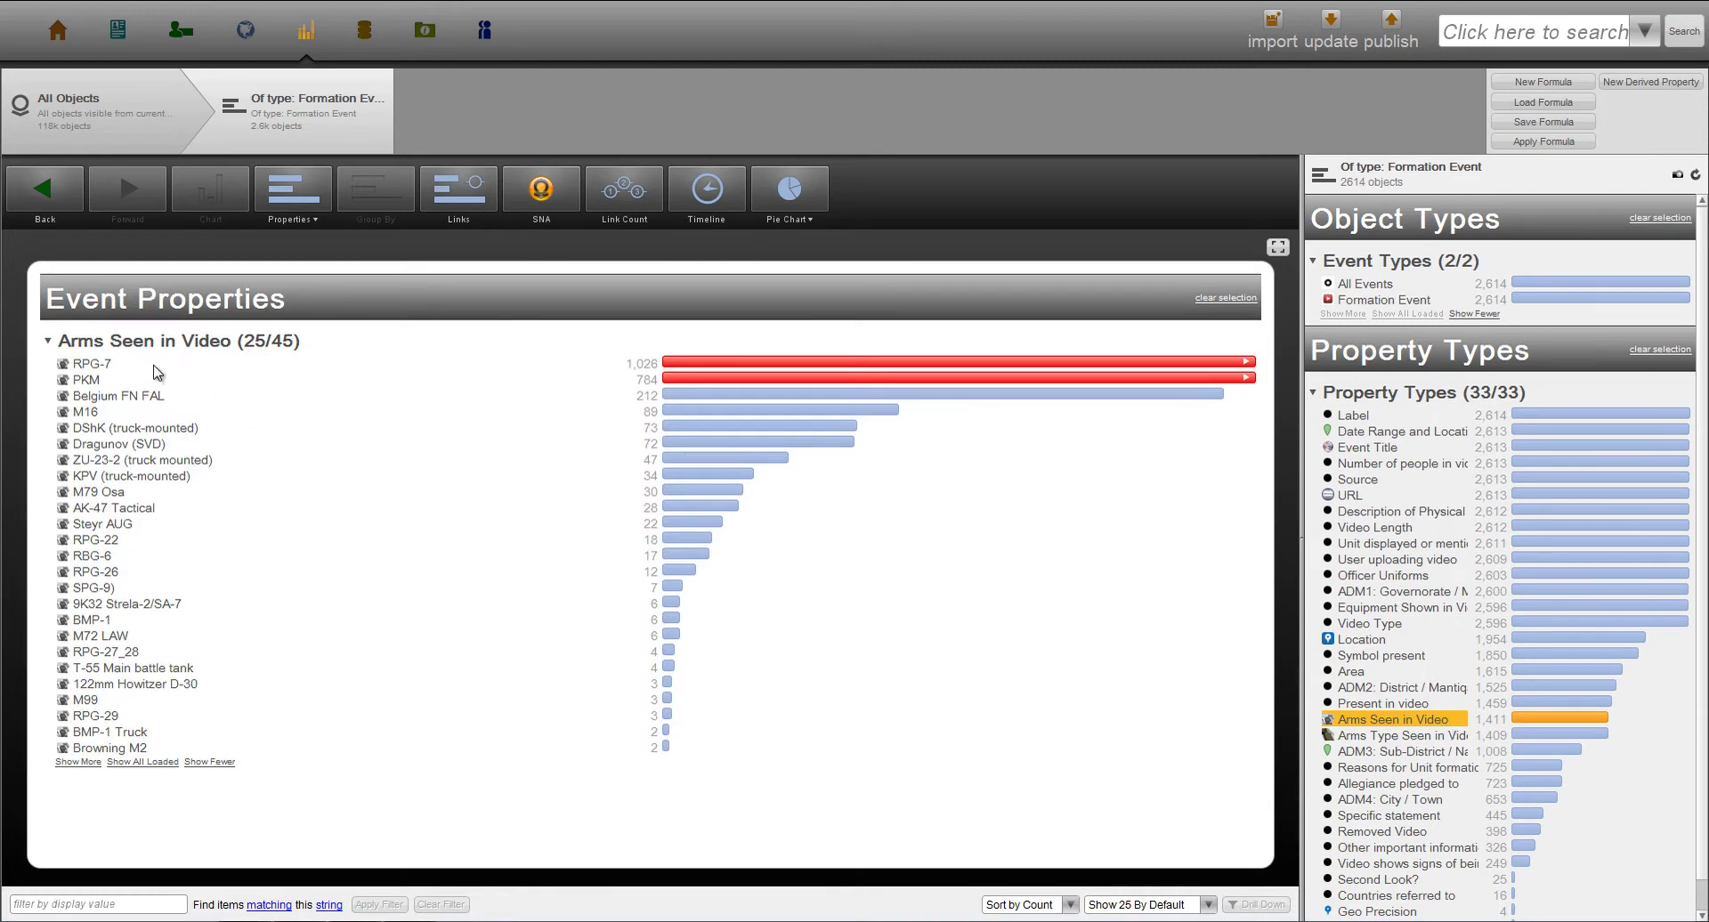
# Add the RPG-26 events to the map and view them there
pyautogui.rightClick(122, 577)
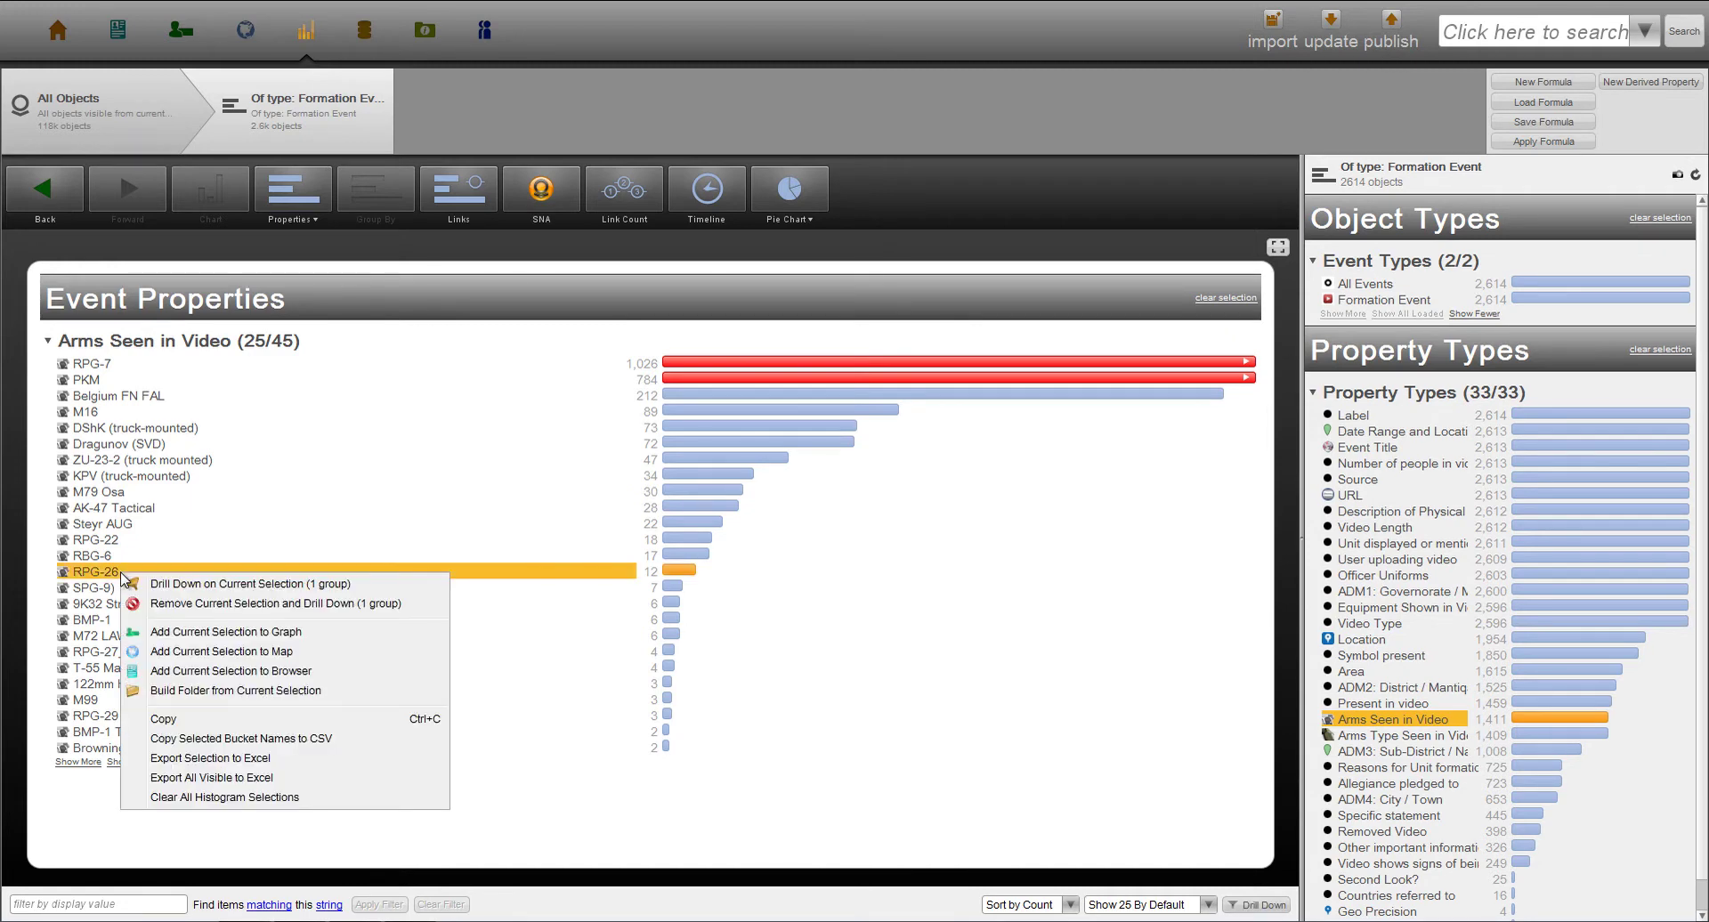
pyautogui.click(256, 656)
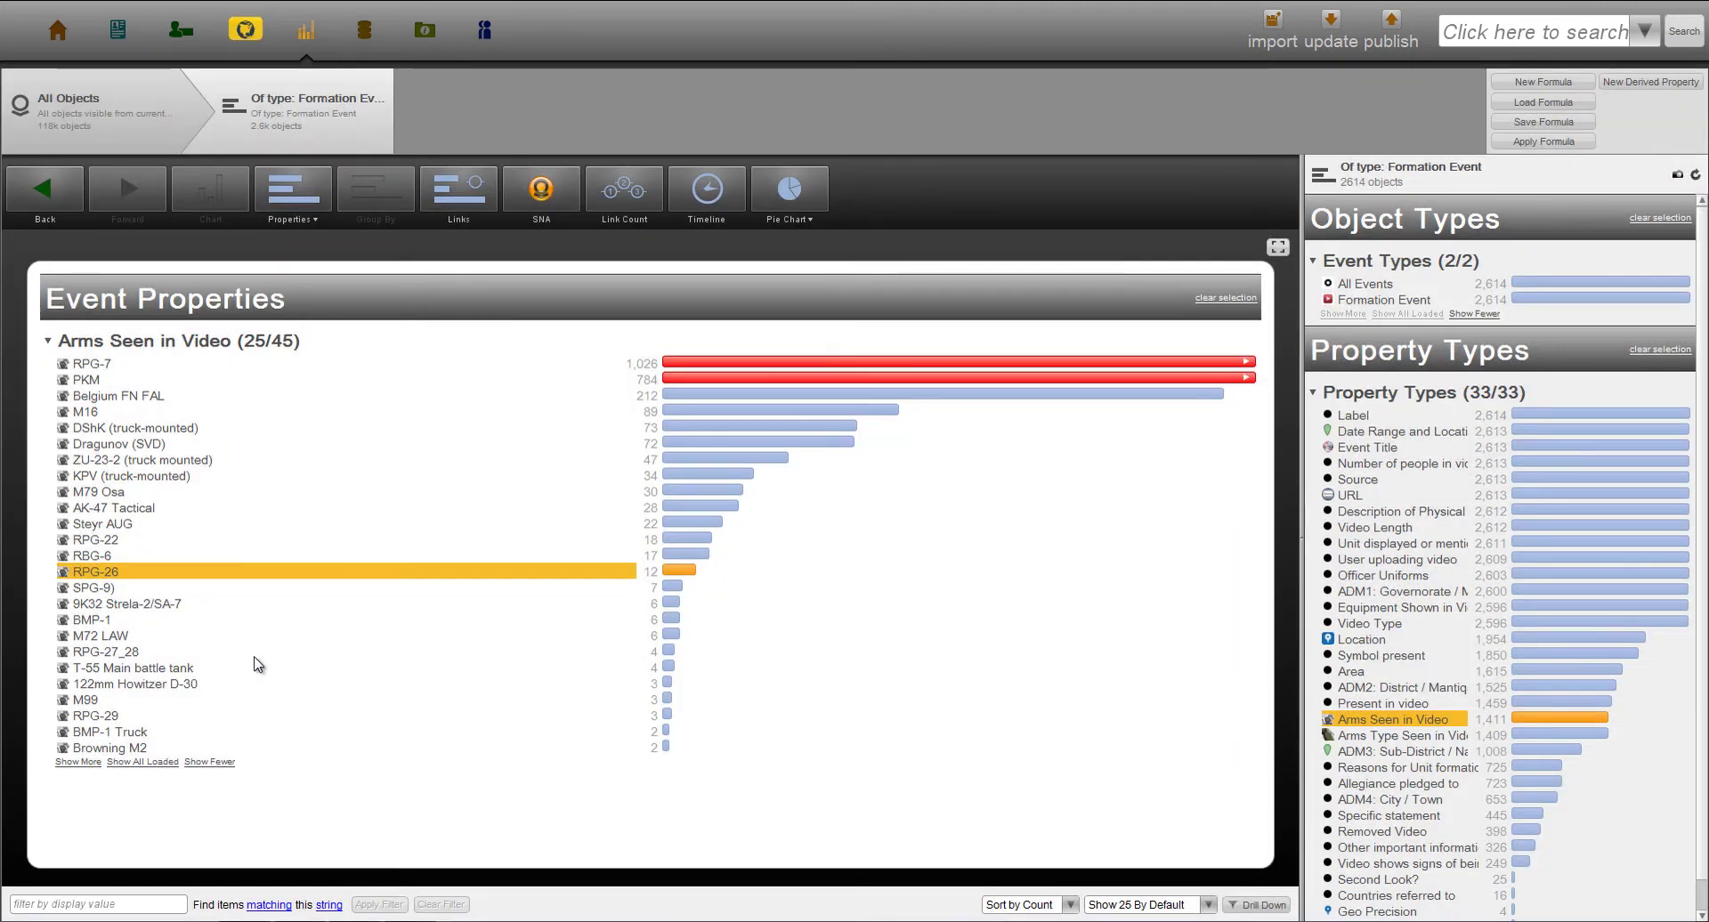
pyautogui.click(248, 38)
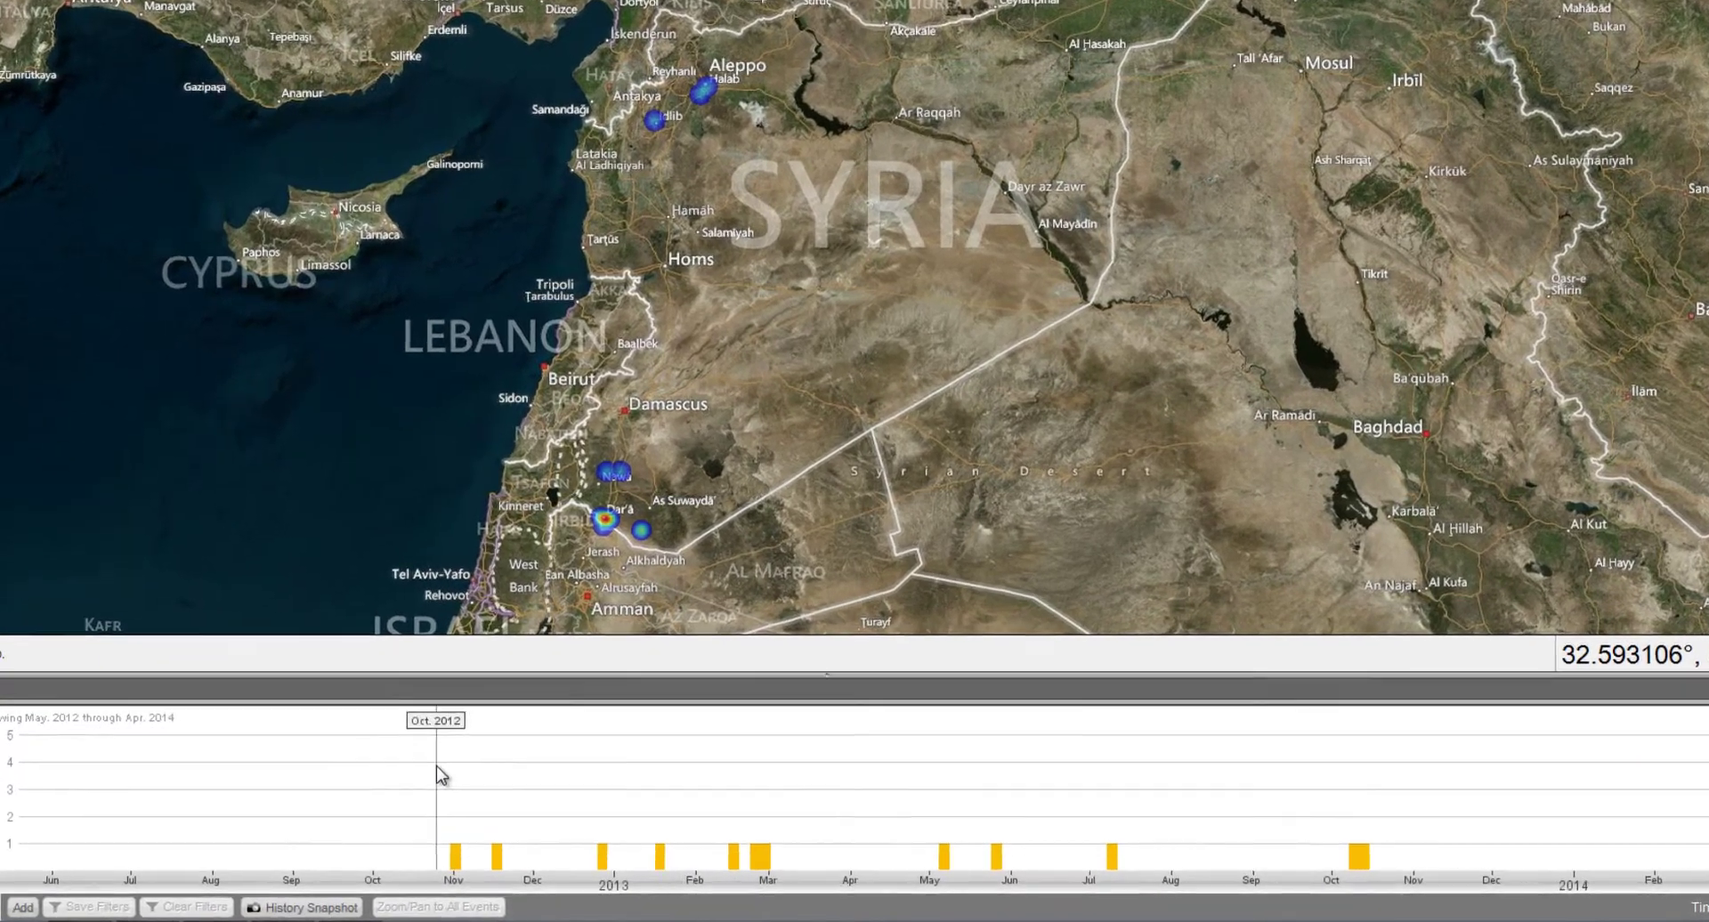
# Limit the timeline to the RPG-26 events' period, box-select the mapped events, and graph them
pyautogui.moveTo(437, 768); pyautogui.dragTo(1424, 771)
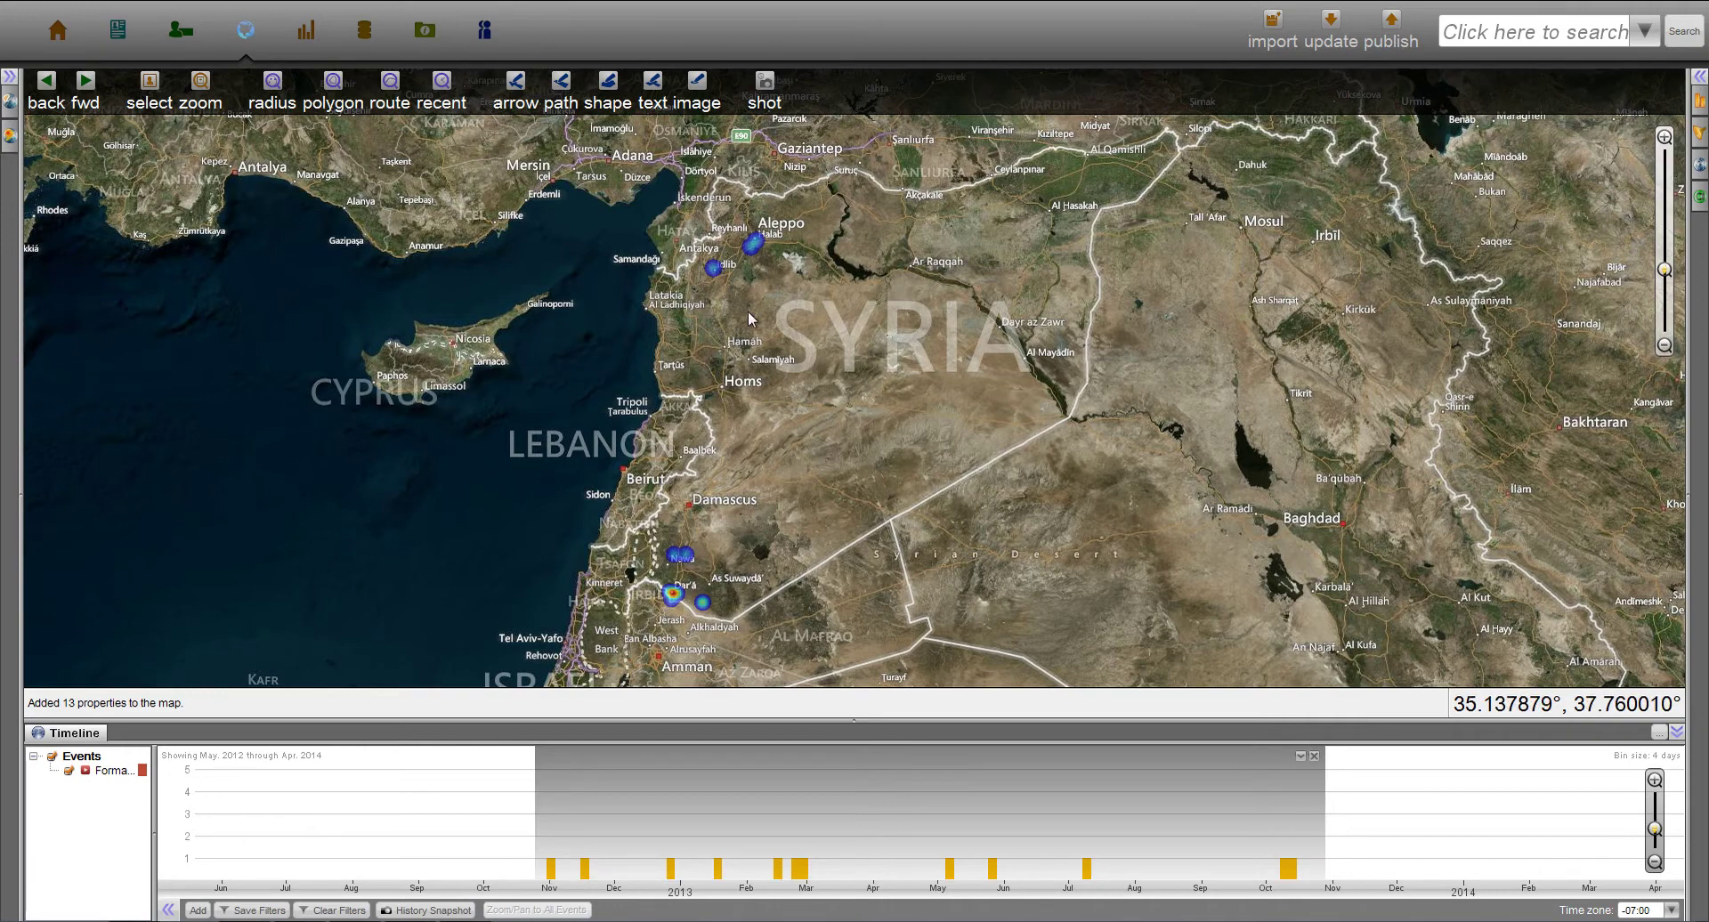
pyautogui.moveTo(771, 228); pyautogui.dragTo(528, 147)
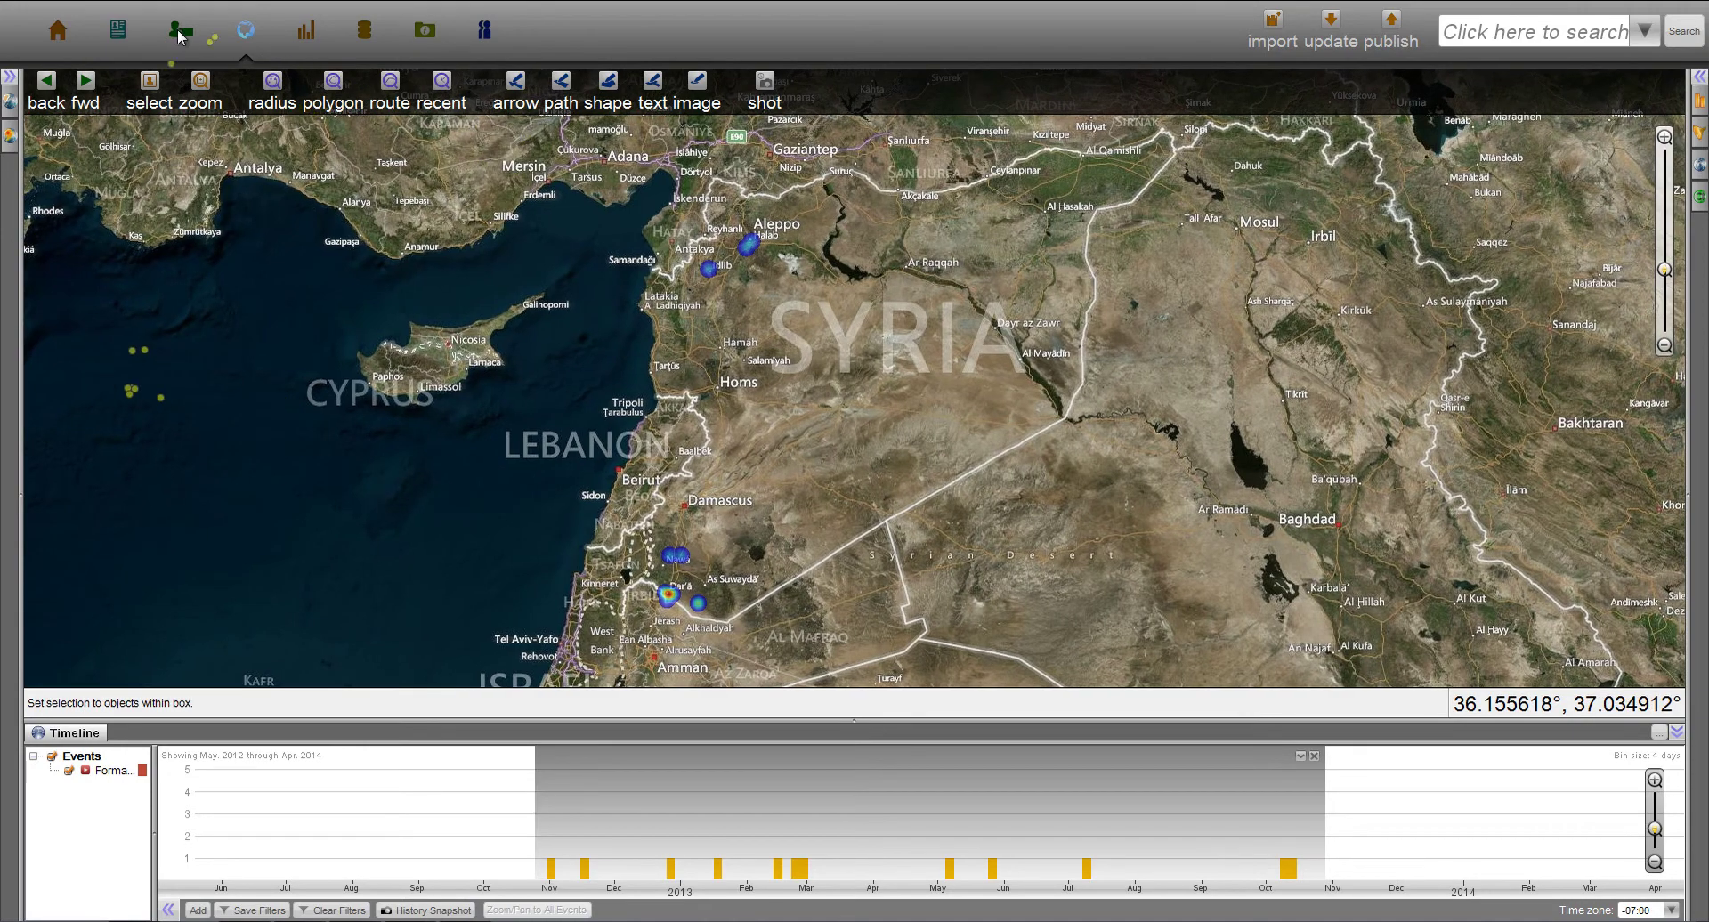
pyautogui.click(179, 32)
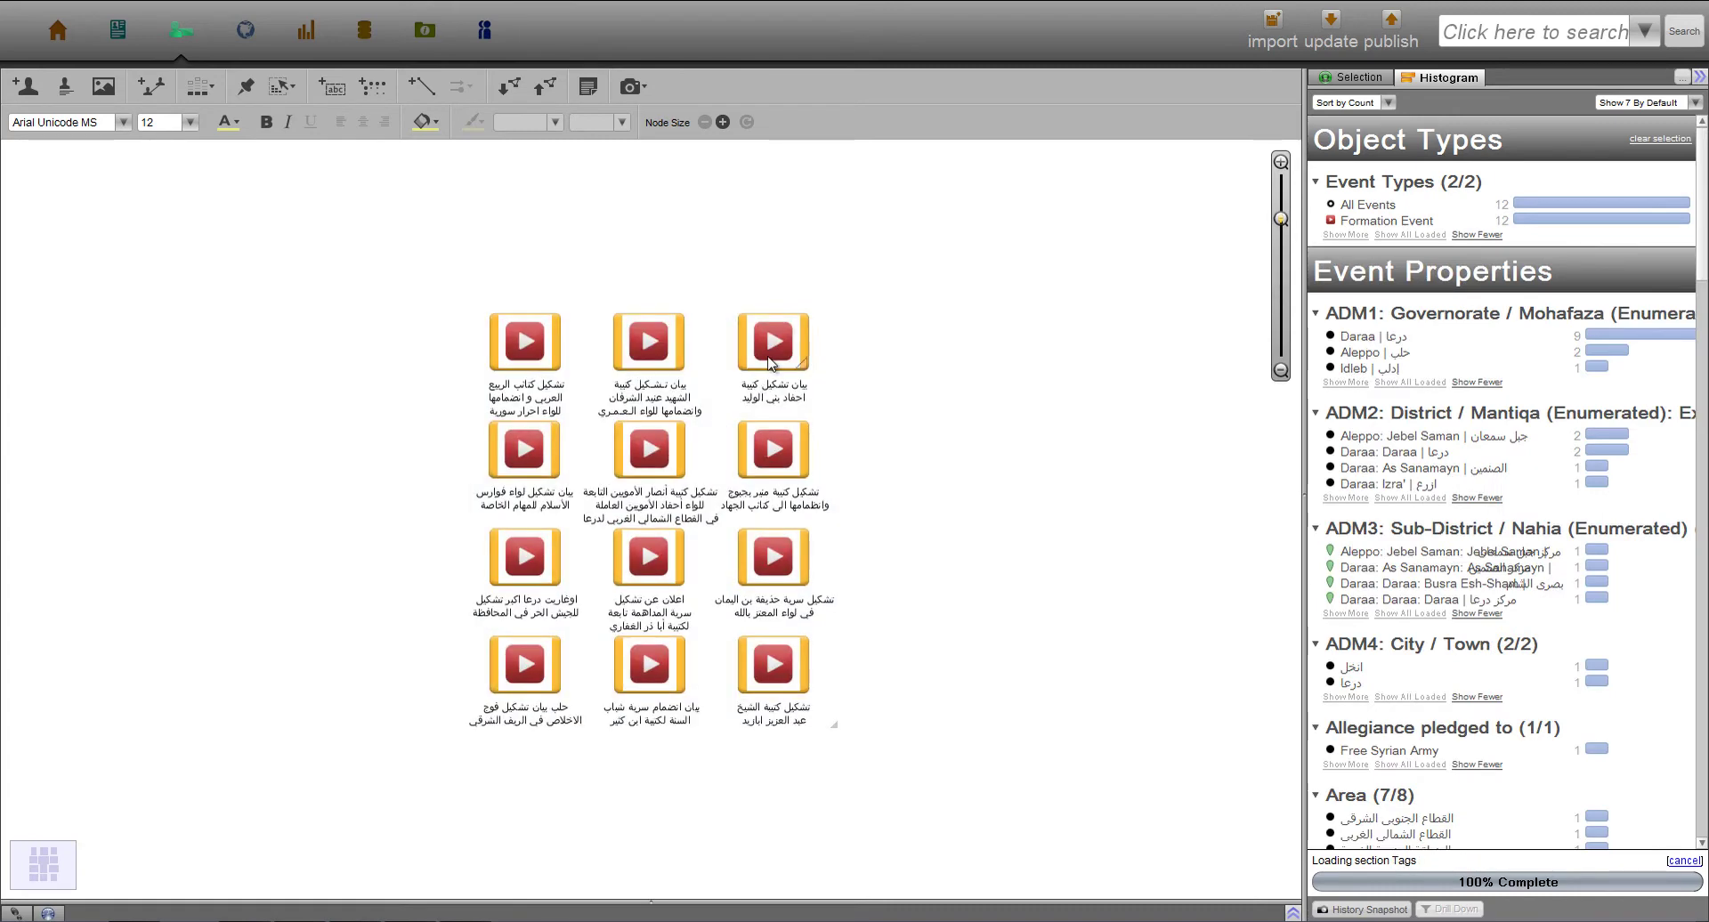
# Add the military units linked to the 12 RPG-26 events, plus the units' links, in a hierarchical layout
pyautogui.rightClick(773, 343)
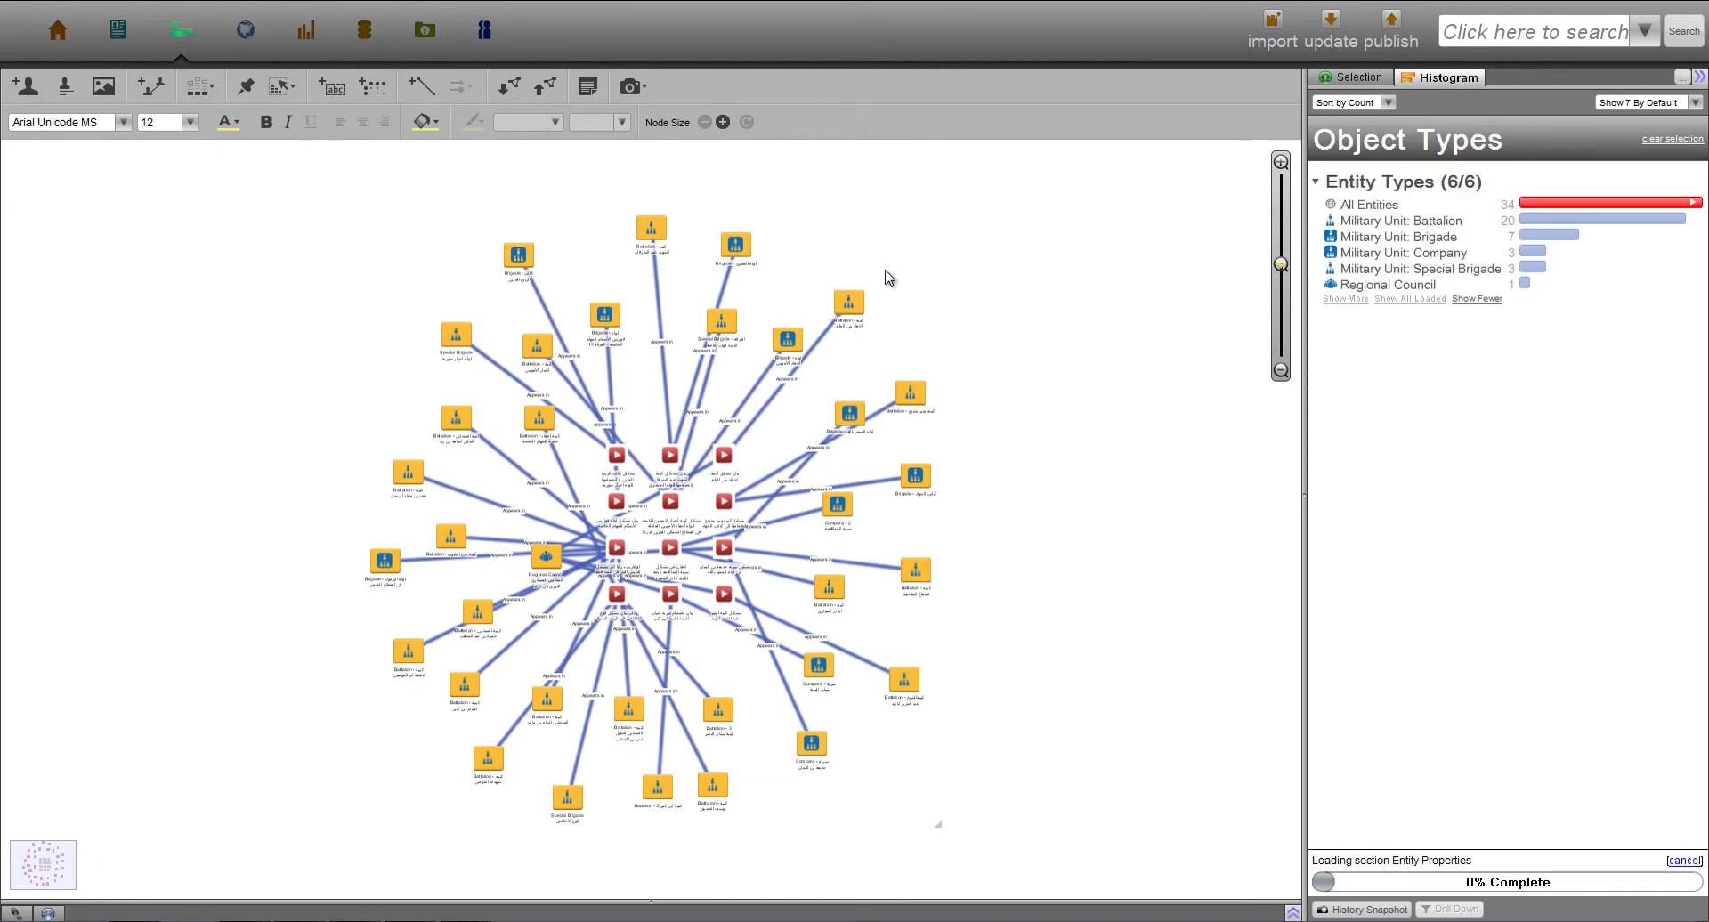
pyautogui.click(855, 310)
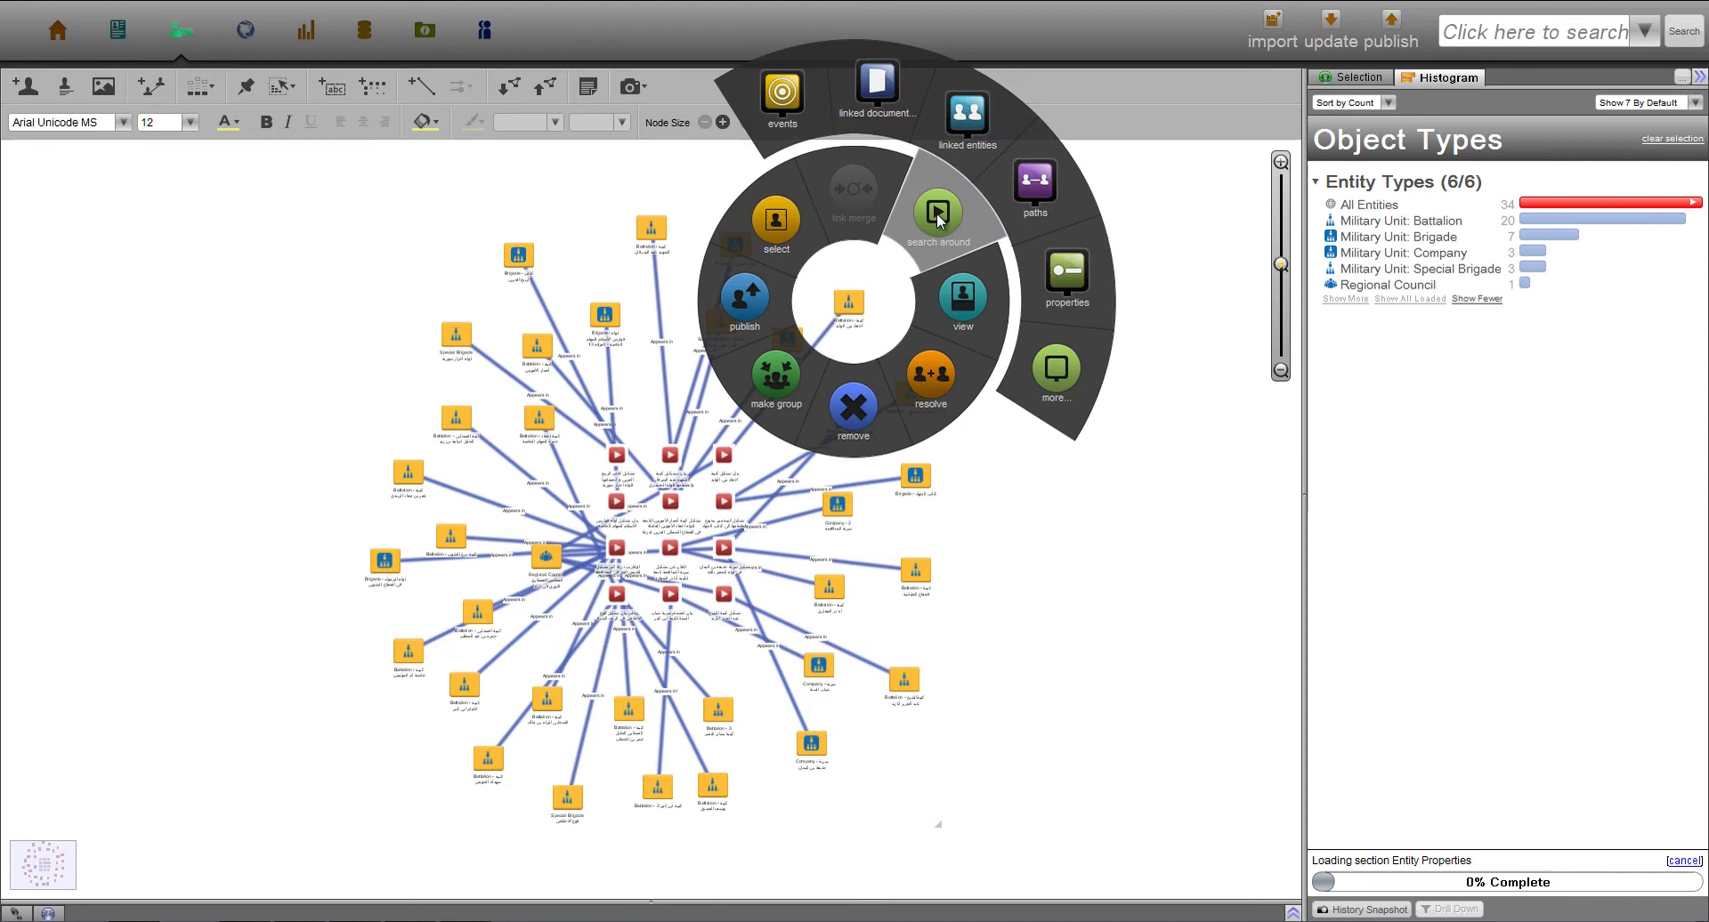
pyautogui.click(973, 149)
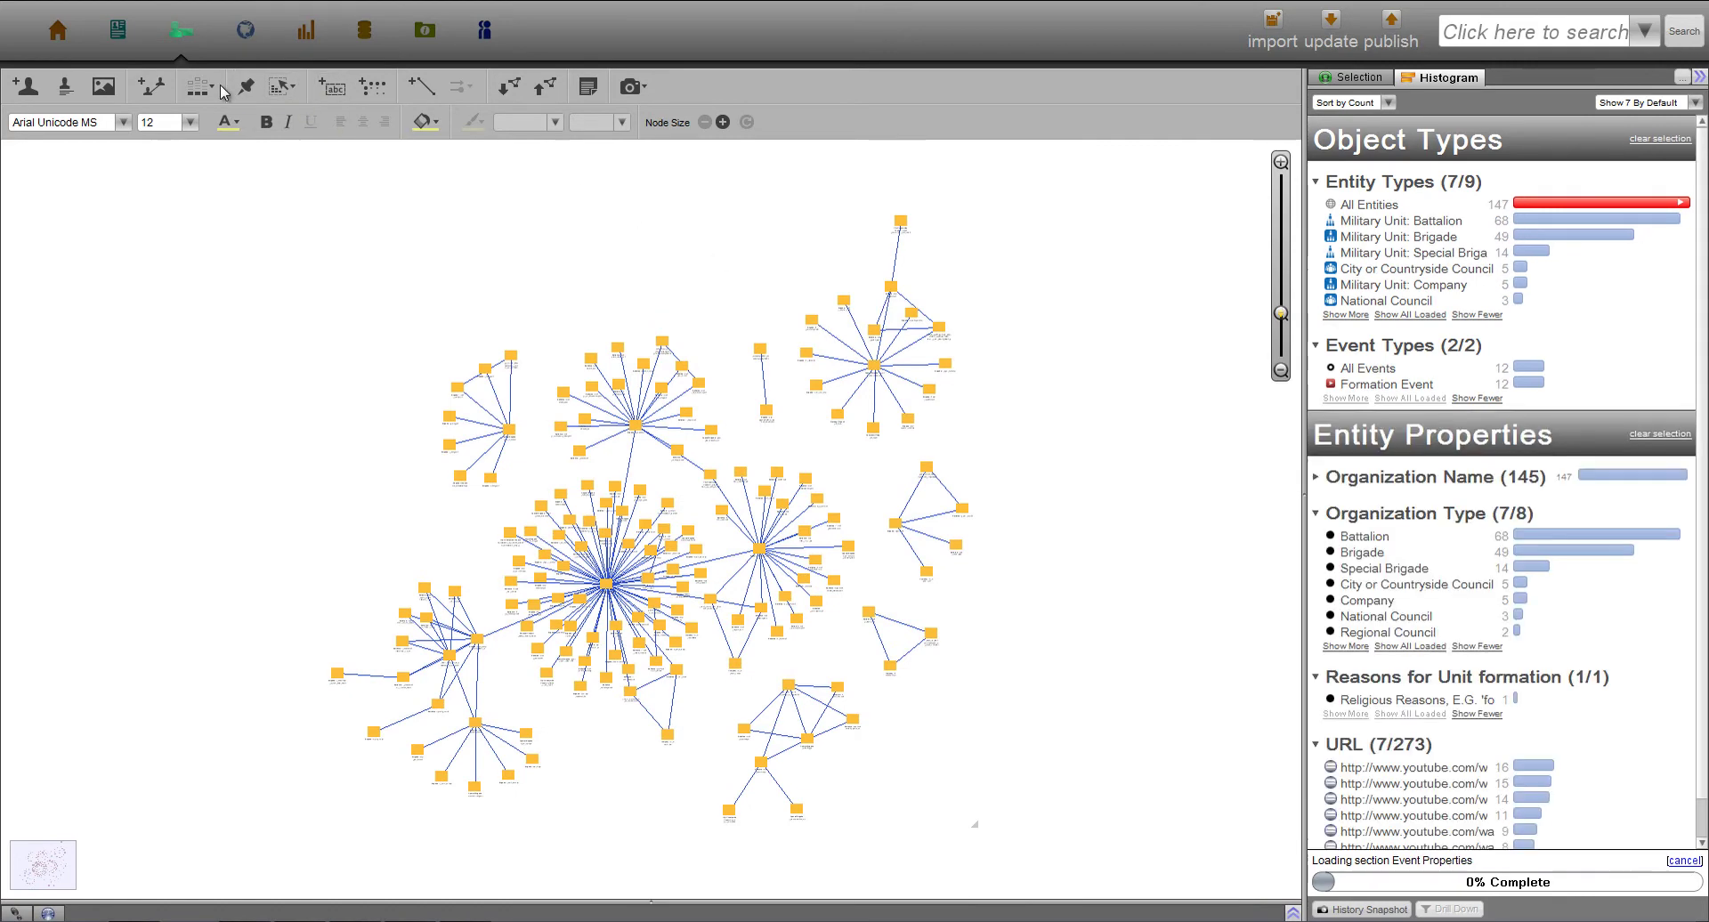
pyautogui.click(199, 87)
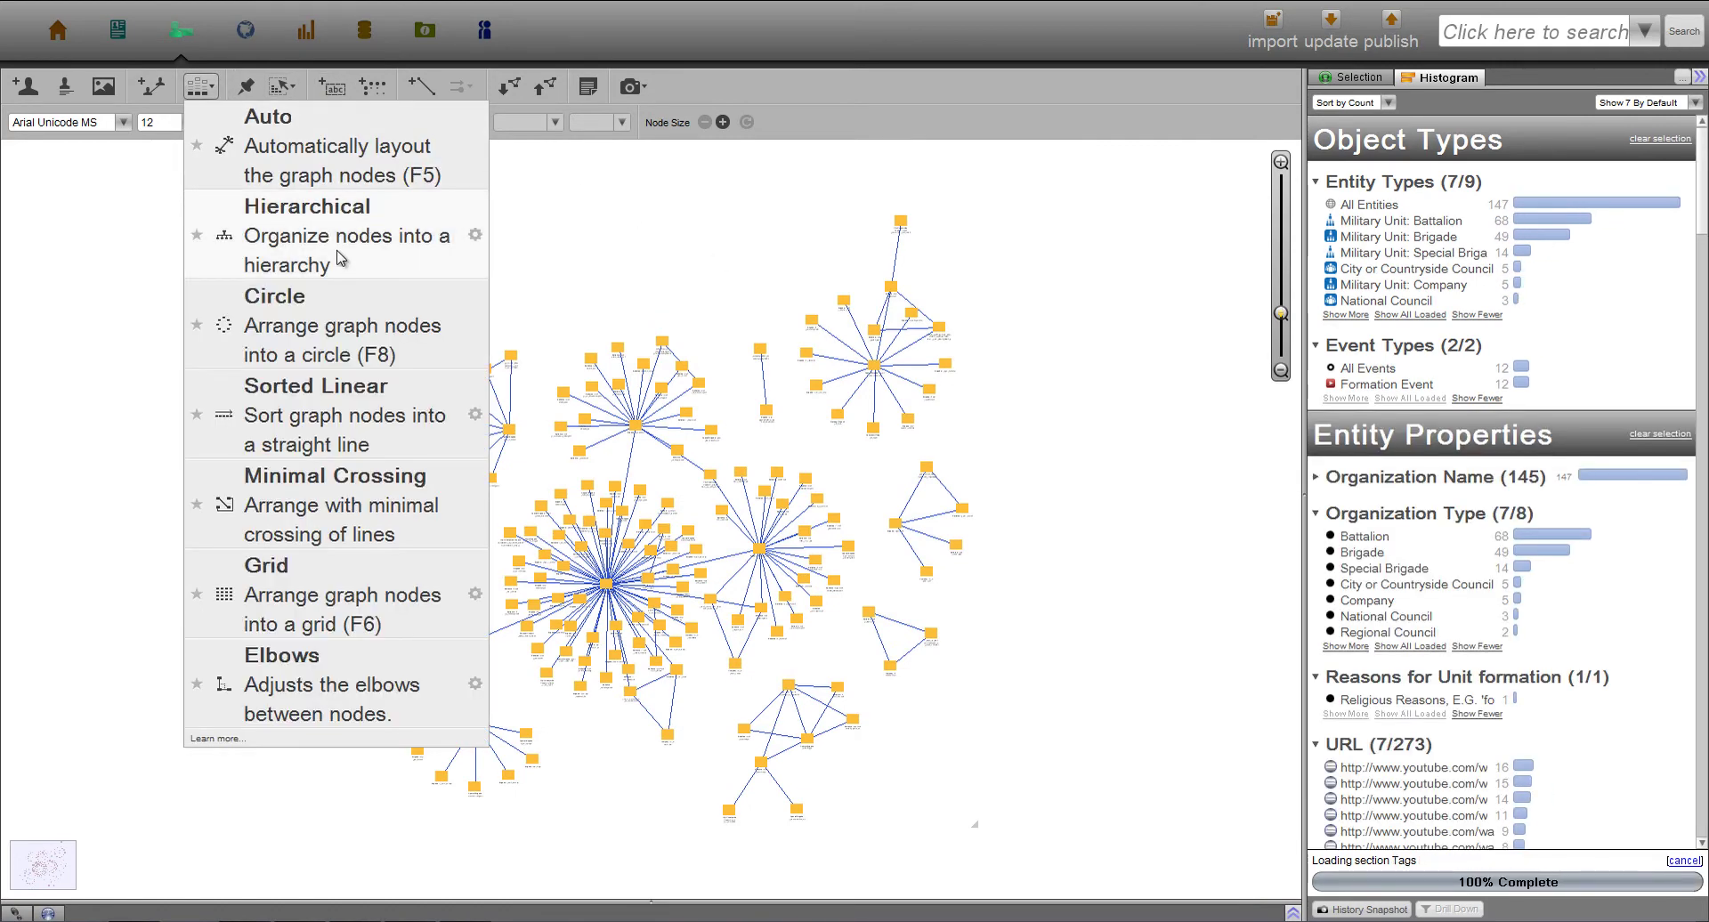
pyautogui.click(338, 258)
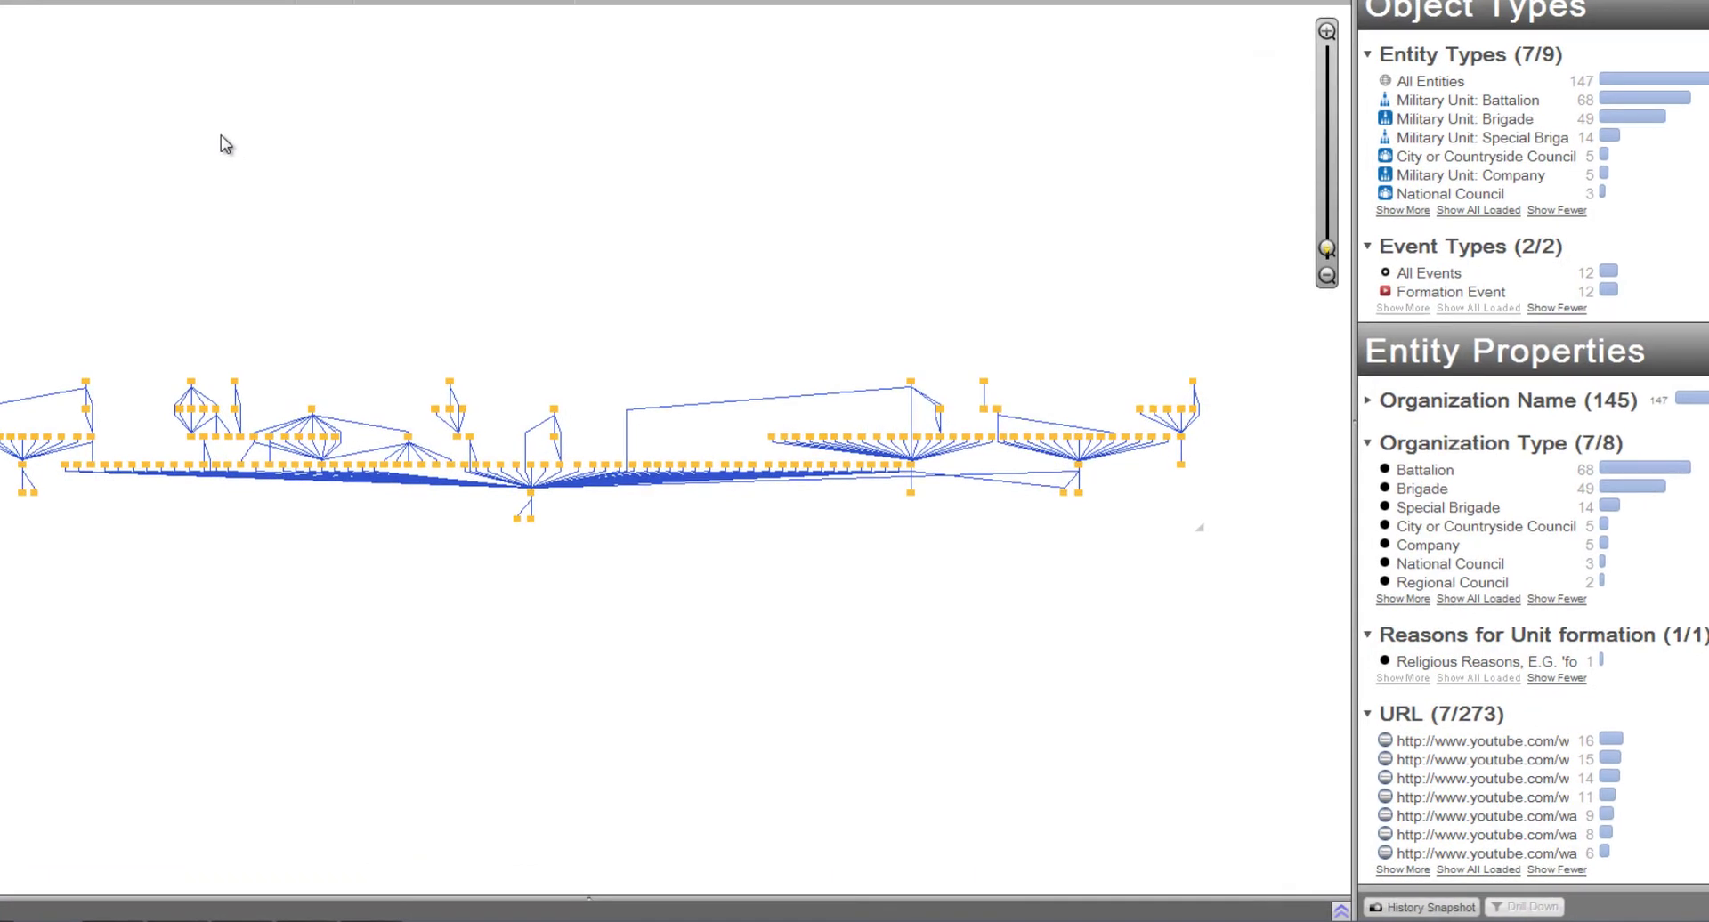